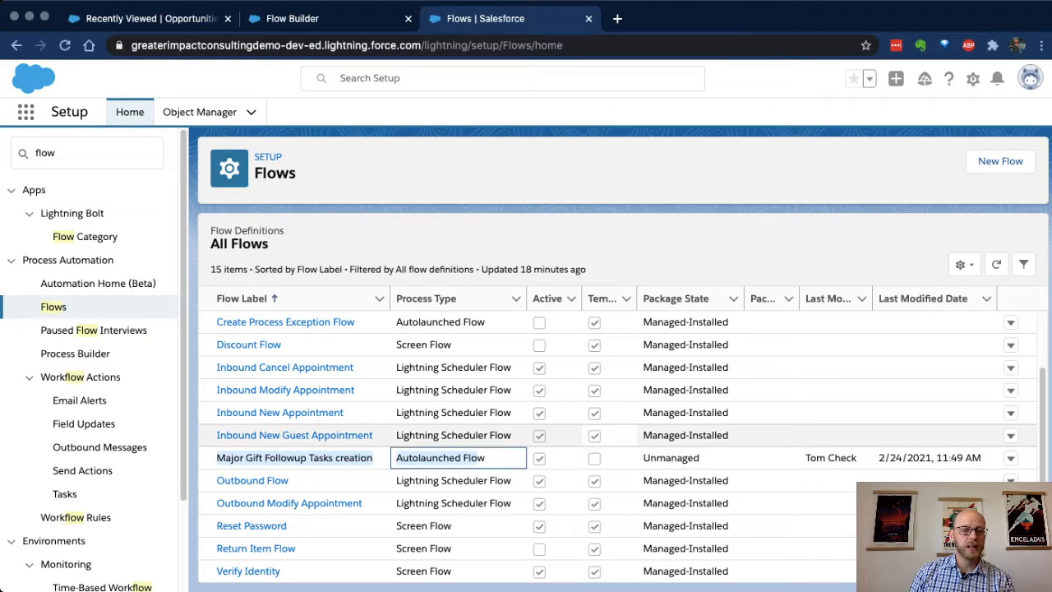
Step: Open the Major Gift Followup Tasks creation flow and review when its trigger fires and runs
click(294, 457)
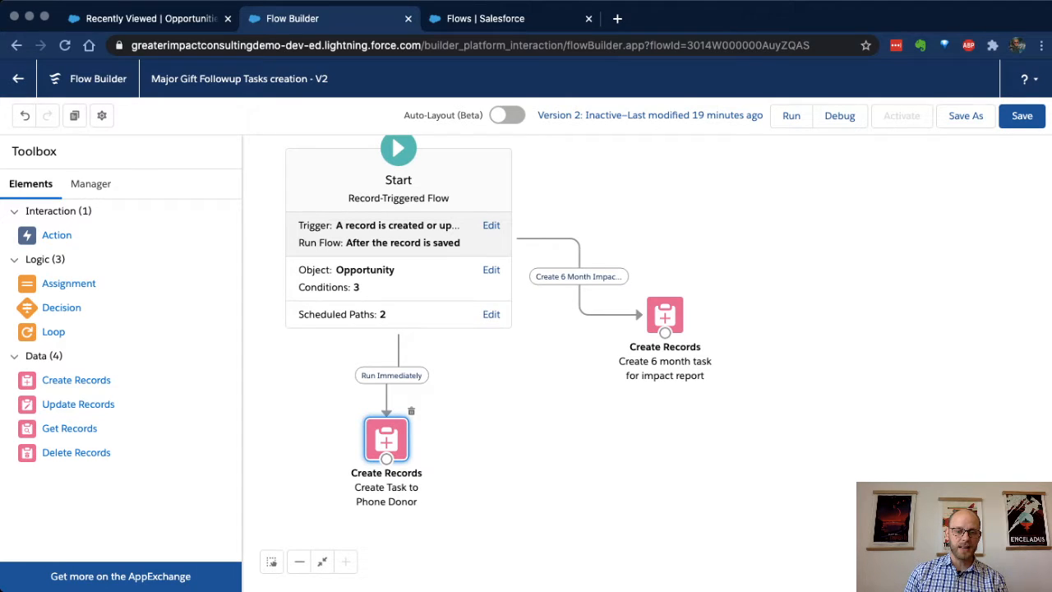
click(398, 234)
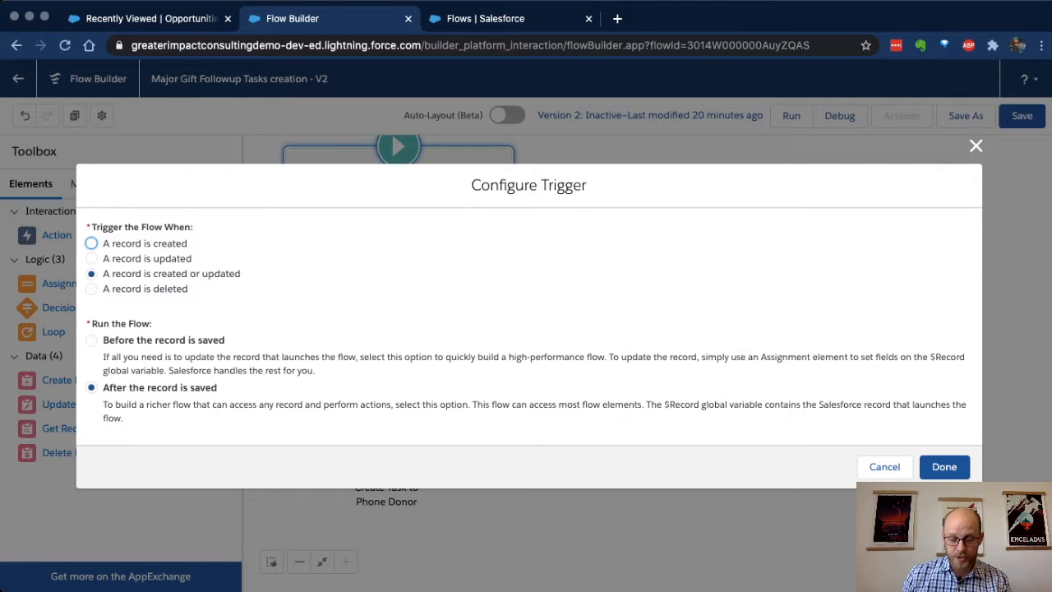
click(944, 466)
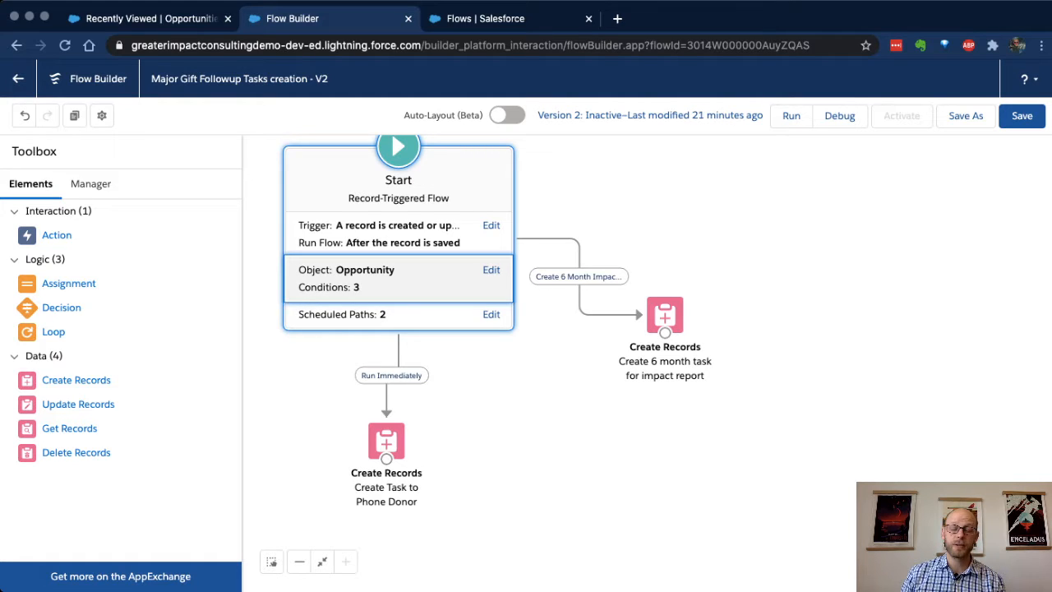
Step: Review the Opportunity entry conditions on the Start element, including the RecordTypeId values and when updated records run the flow
click(492, 270)
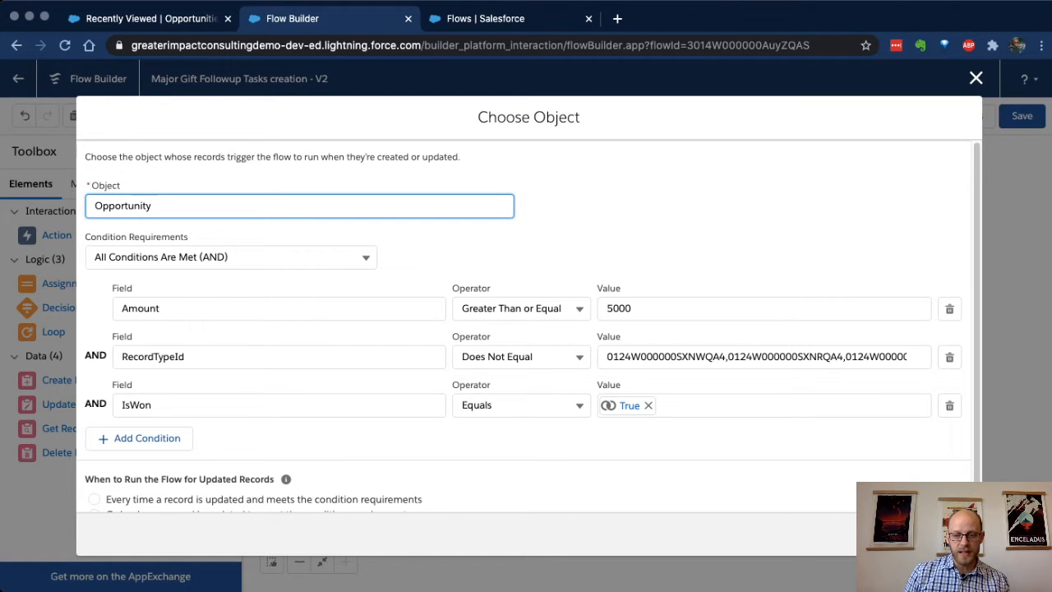
drag(607, 357, 921, 357)
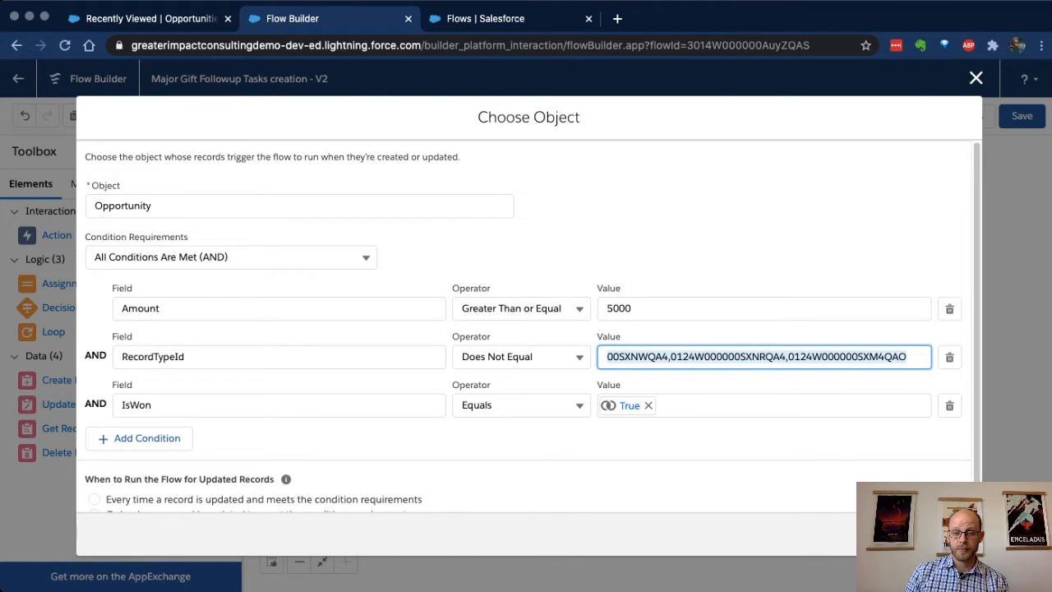
scroll(528, 326, down, 1)
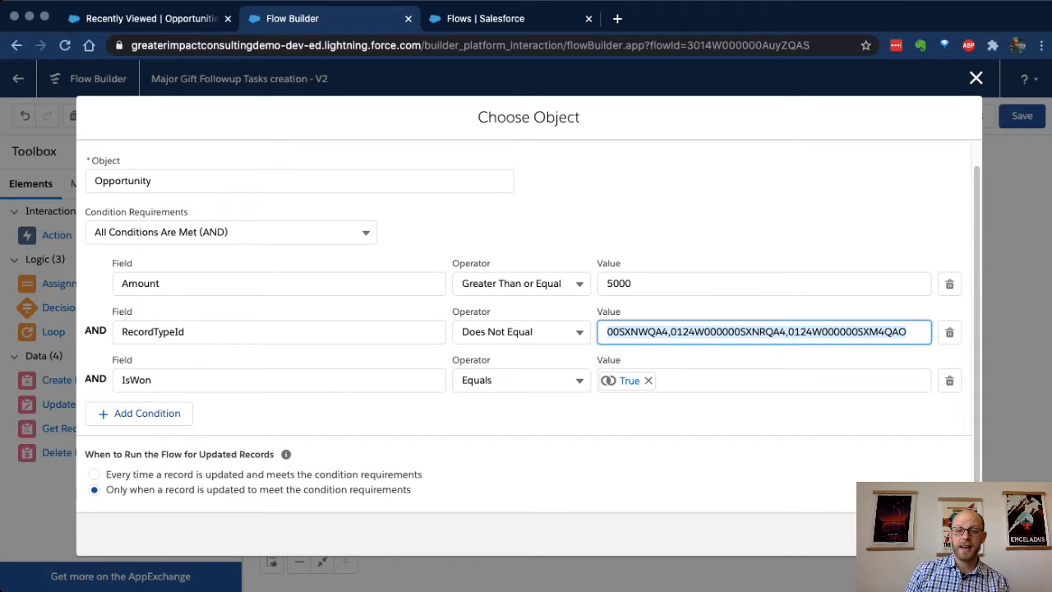
click(948, 534)
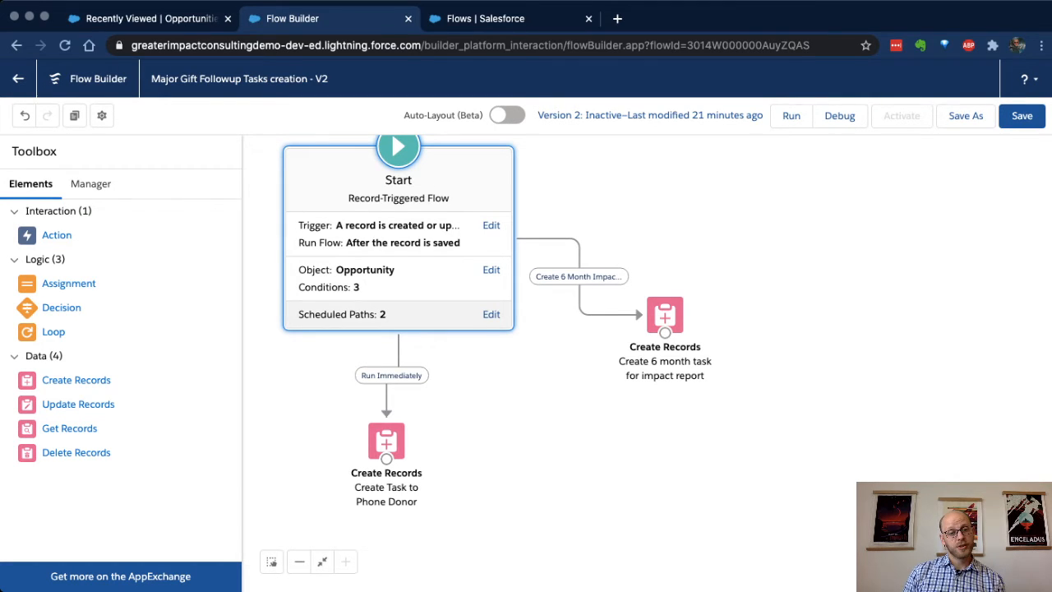
Step: Review the flow's scheduled paths, checking the offset of Create 6 Month Impact Report Task and the Run Immediately path
click(491, 314)
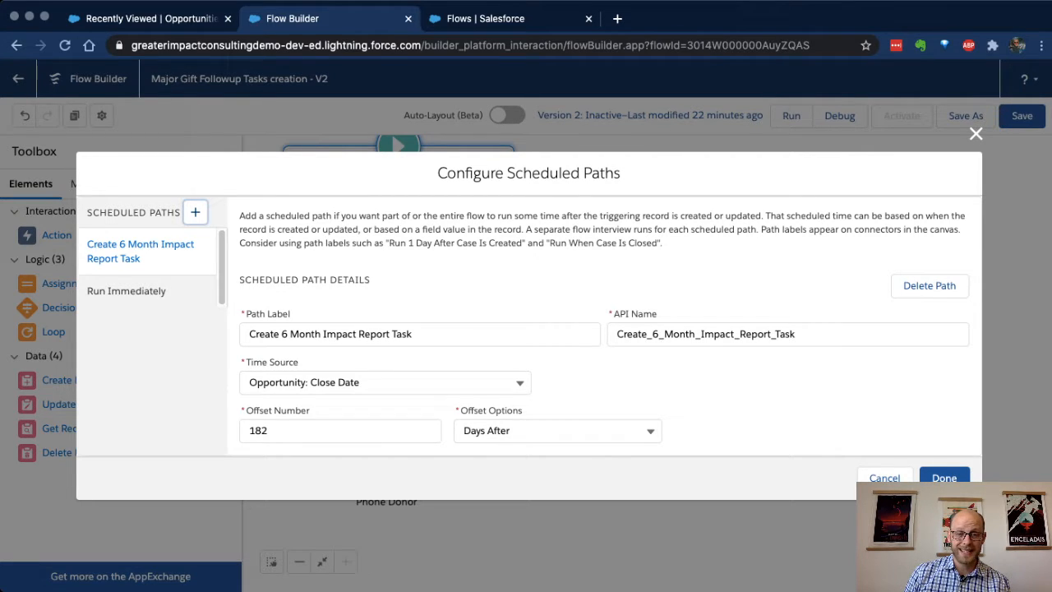
double_click(258, 431)
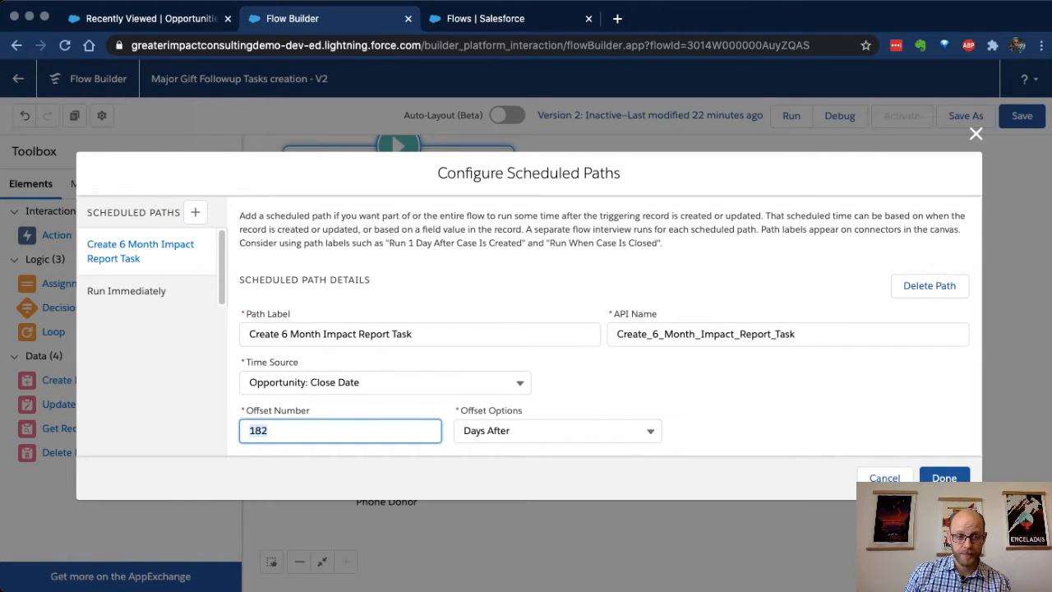
click(127, 291)
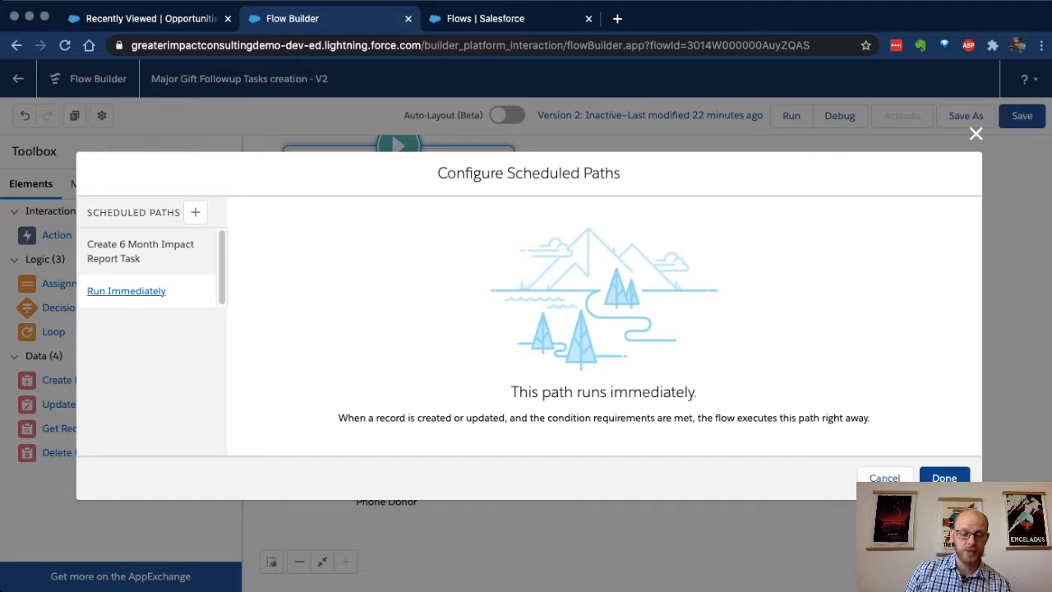
click(944, 478)
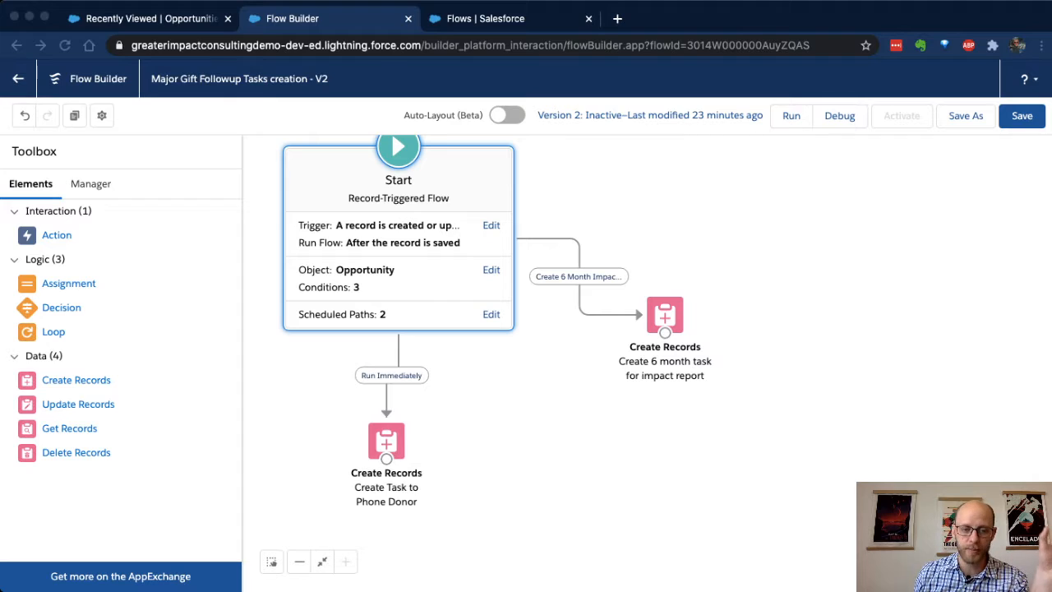
Step: Examine the flow's two due date formulas, DueDateforPhoneCall and Duedatefor6monthtask
click(31, 184)
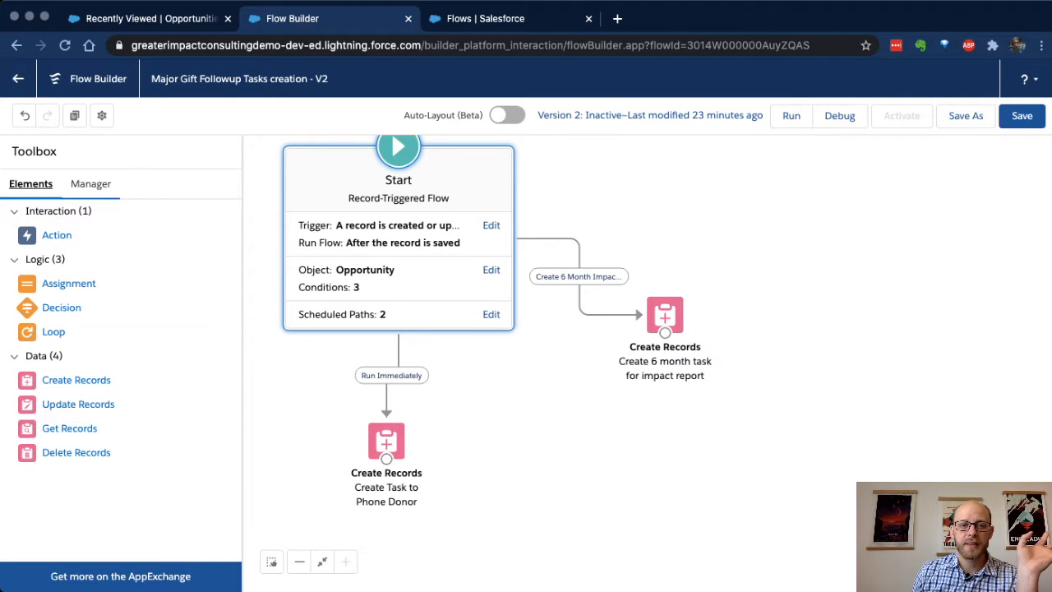
click(91, 184)
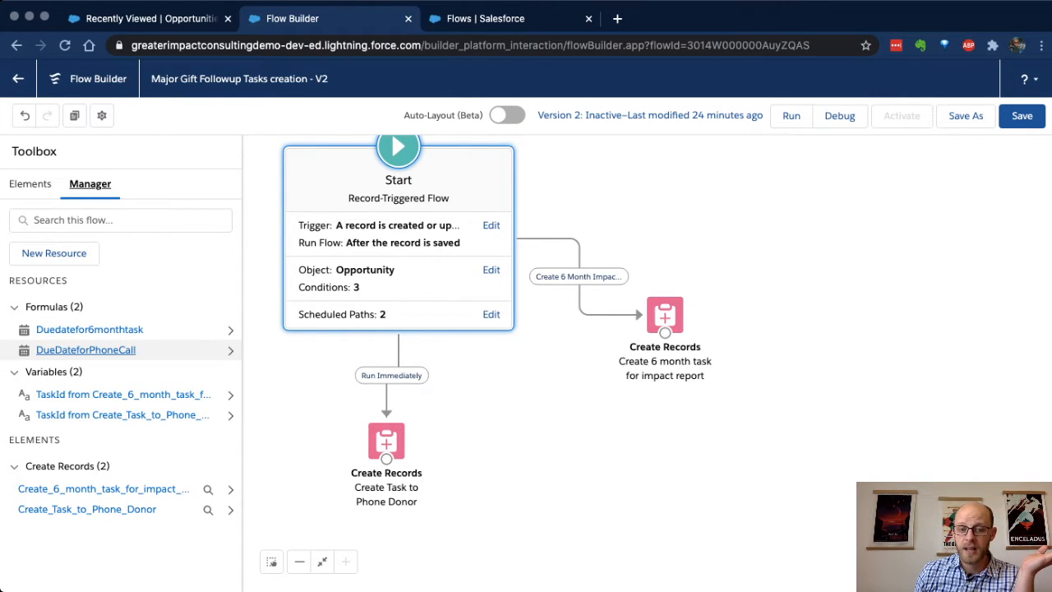
click(85, 349)
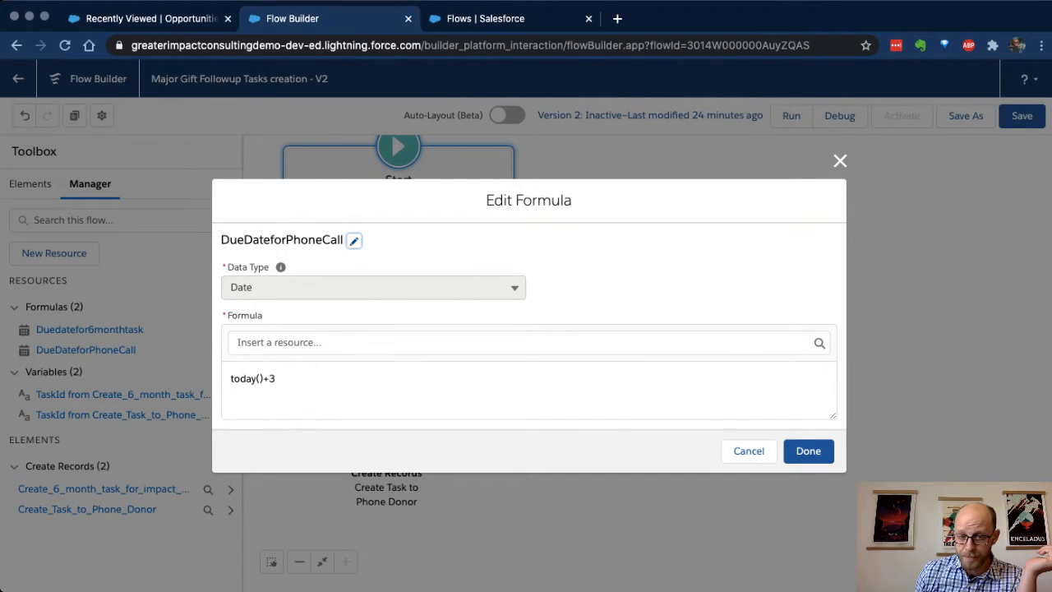
click(808, 450)
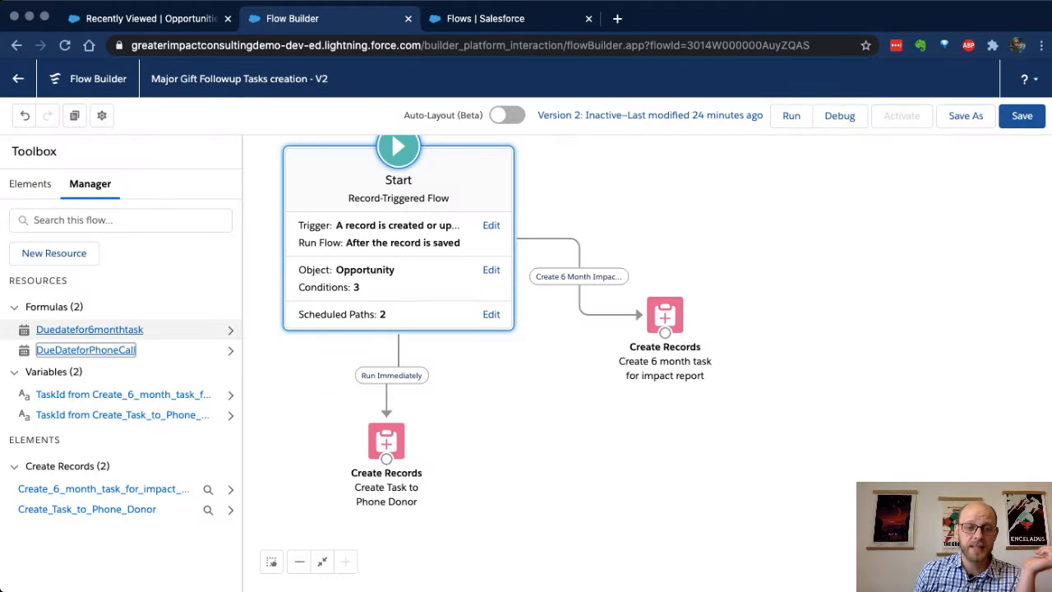
click(89, 329)
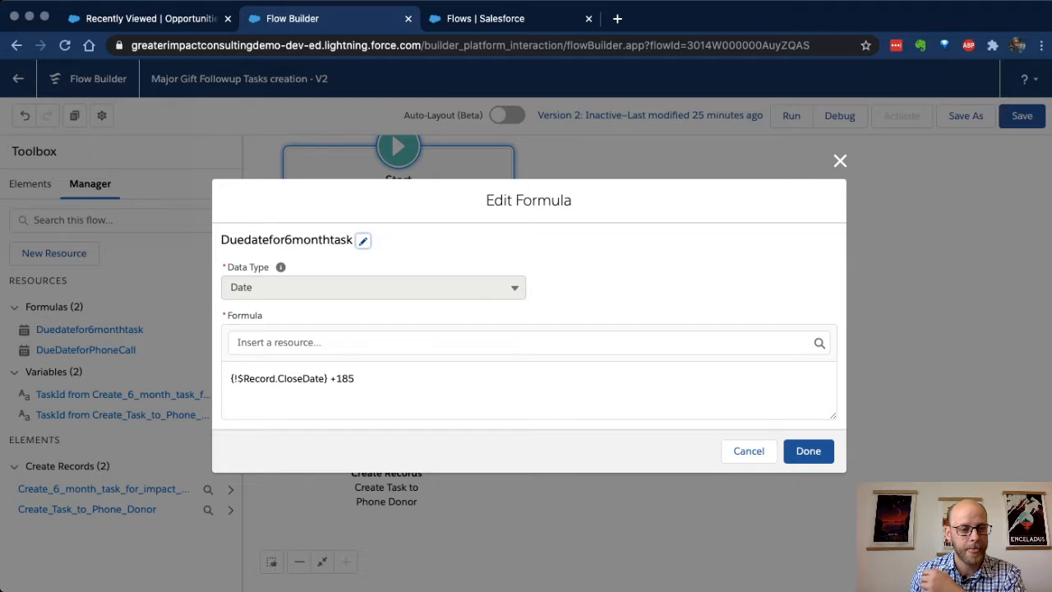
click(809, 450)
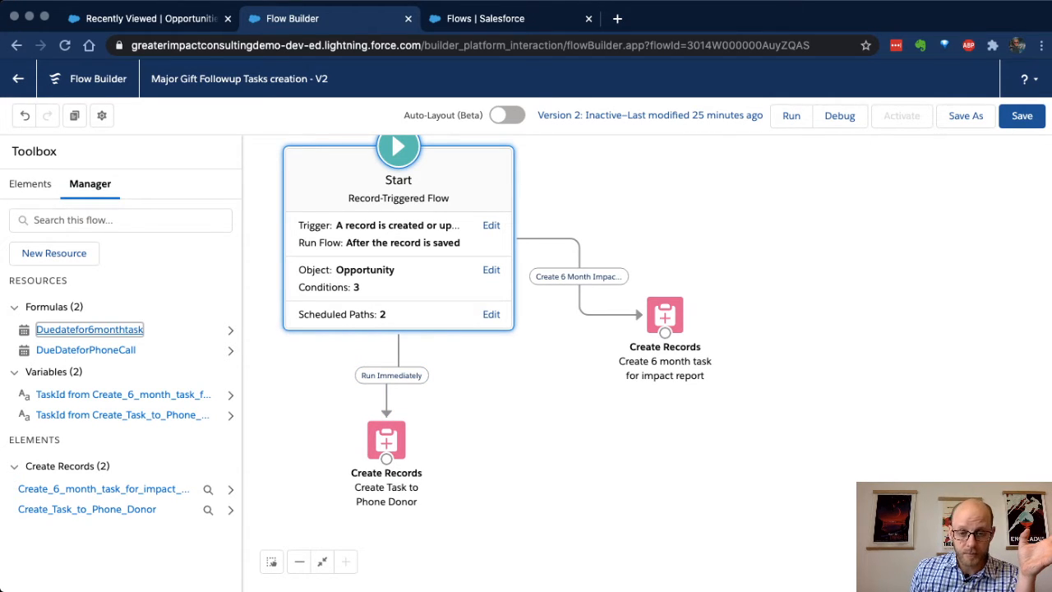
Step: Open the Create Task to Phone Donor element and examine its record settings and ActivityDate assignment
click(387, 440)
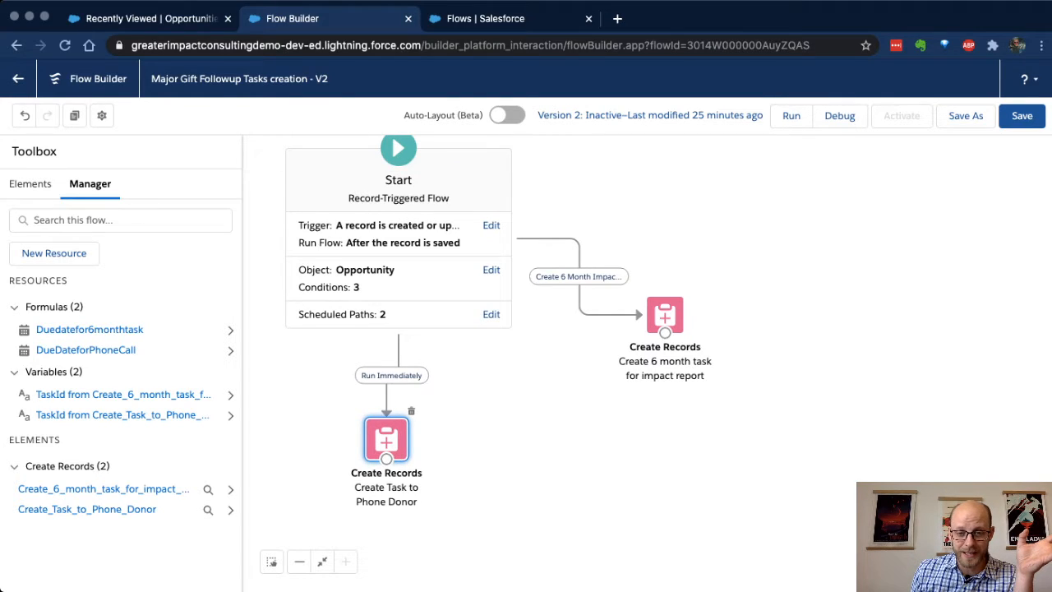
double_click(386, 440)
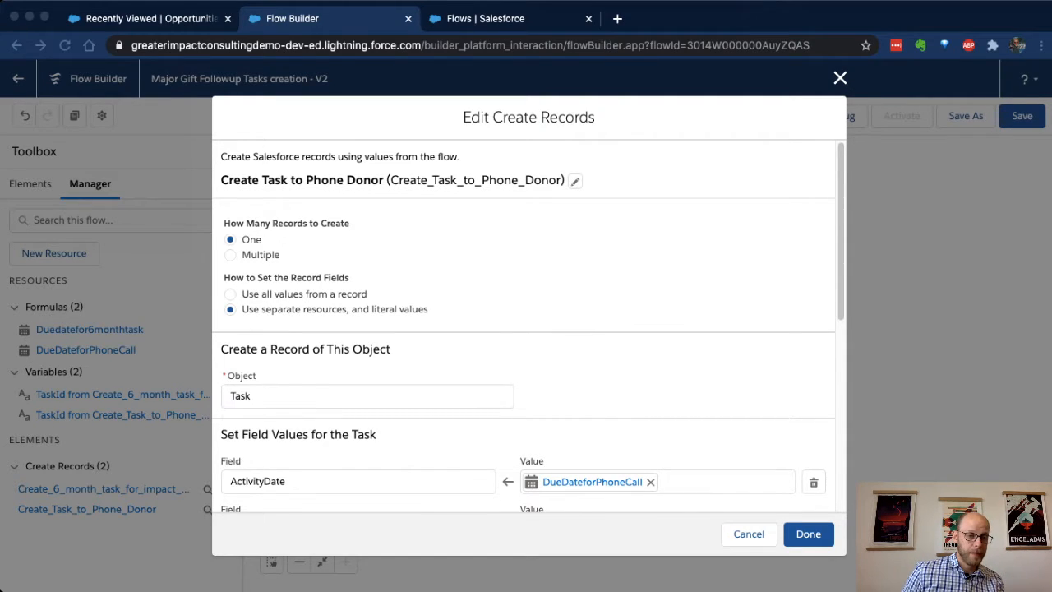
scroll(524, 329, down, 2)
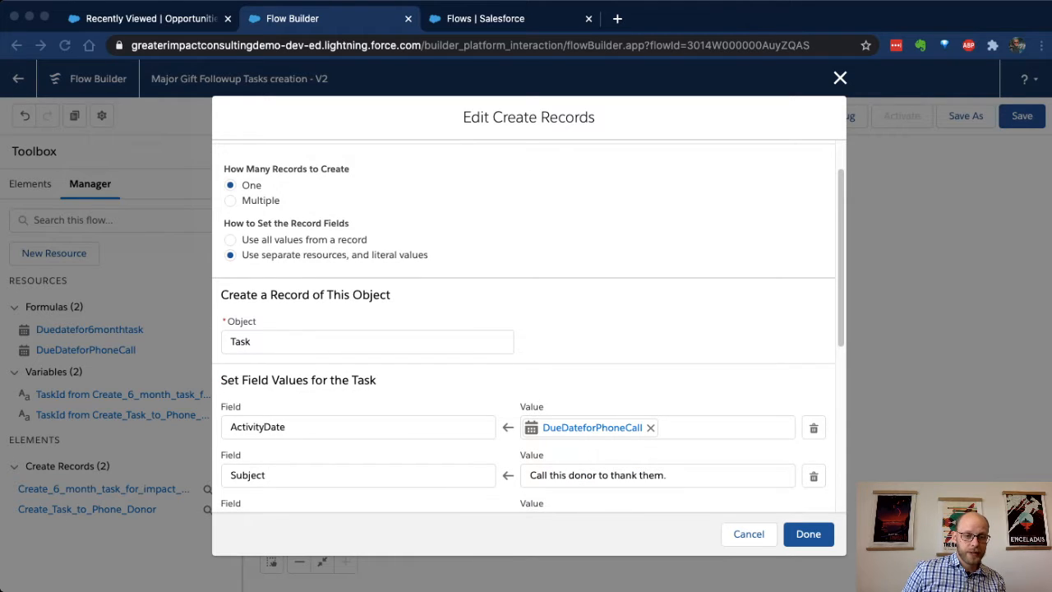
scroll(524, 328, down, 3)
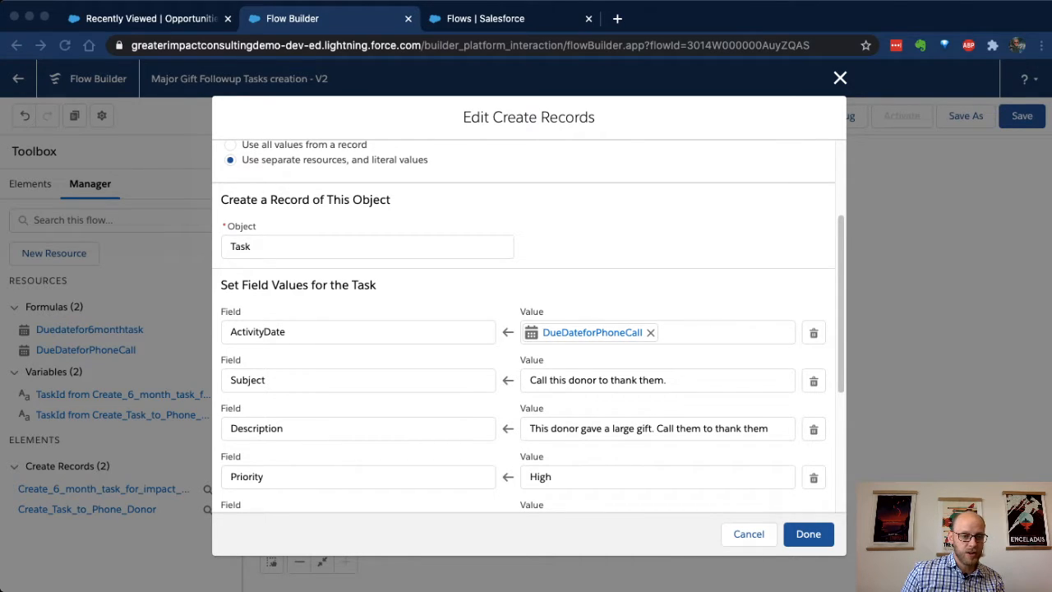
click(318, 332)
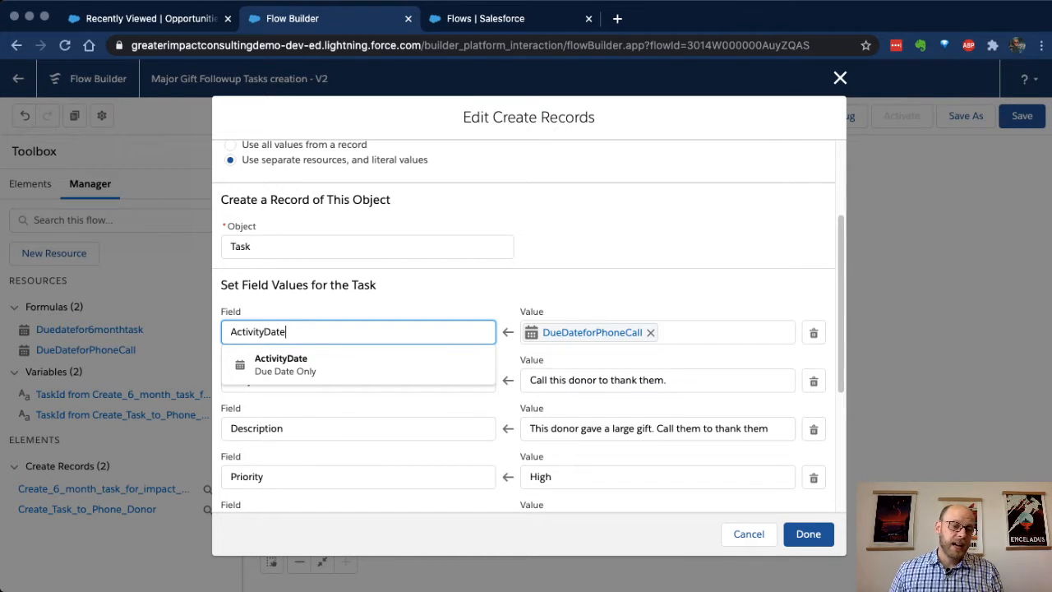
click(612, 279)
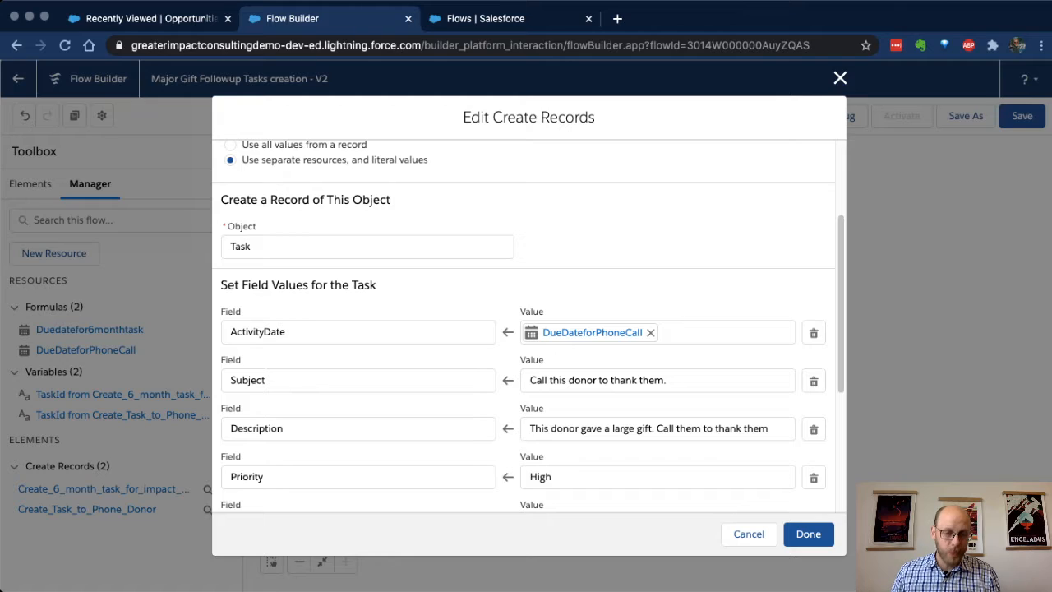
Step: Examine the phone task's remaining field assignments, including WhatId and WhoId, and close the element
scroll(528, 329, down, 3)
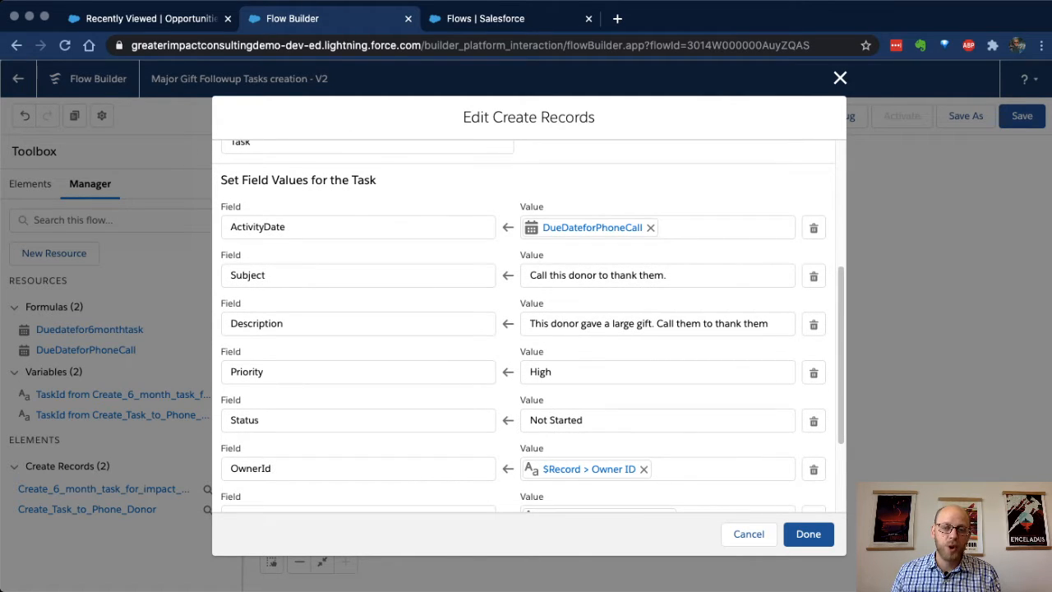
scroll(529, 329, down, 2)
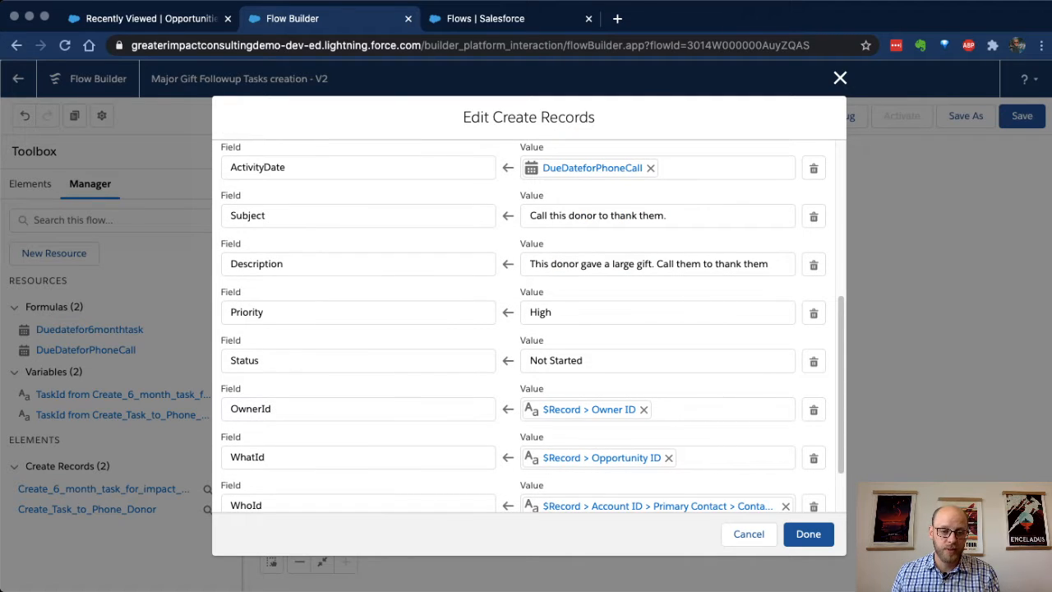
click(359, 457)
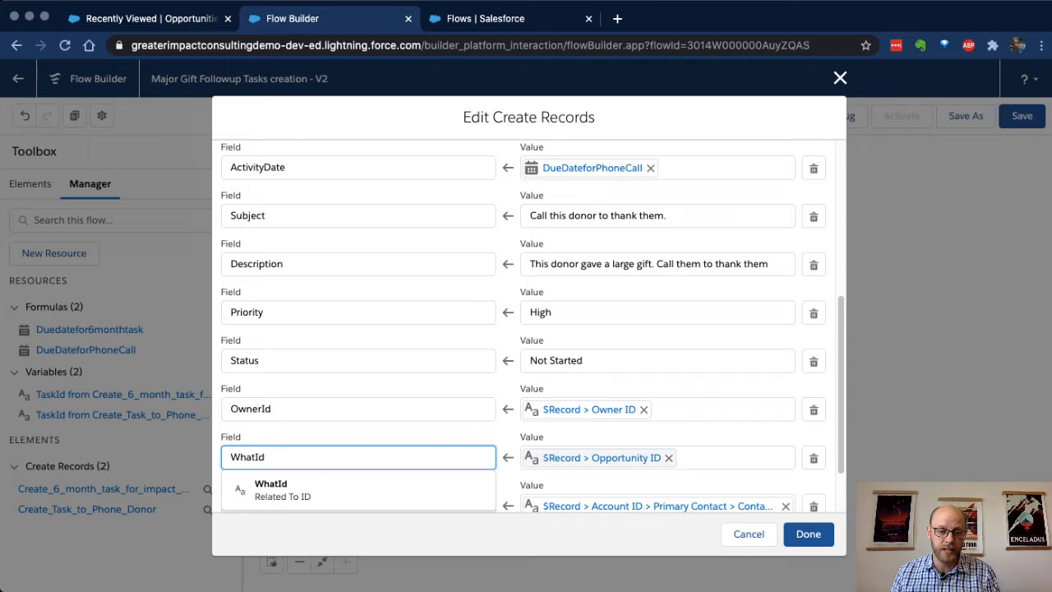
scroll(528, 345, down, 1)
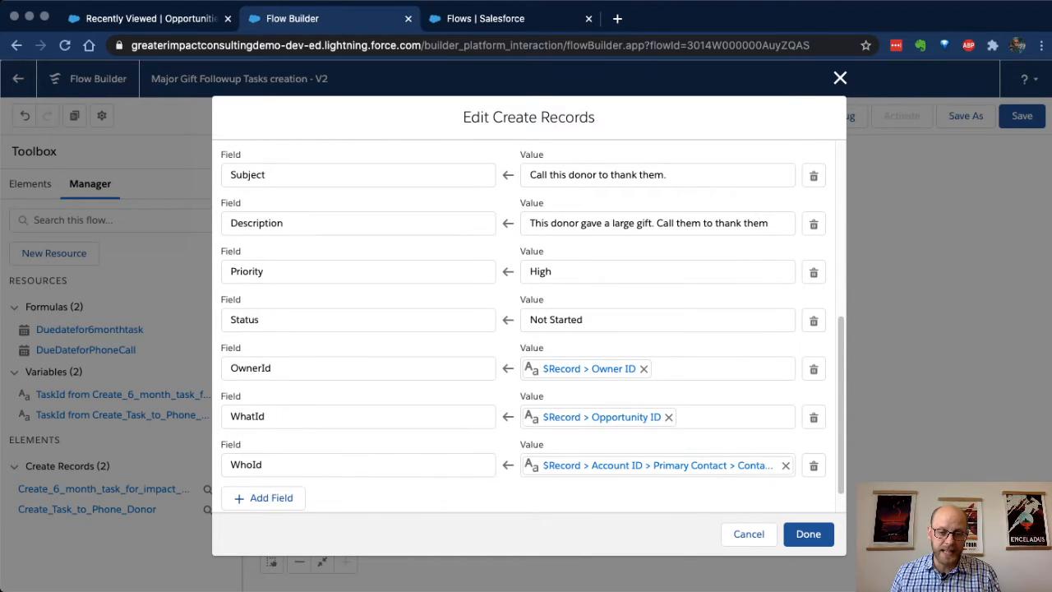
click(265, 466)
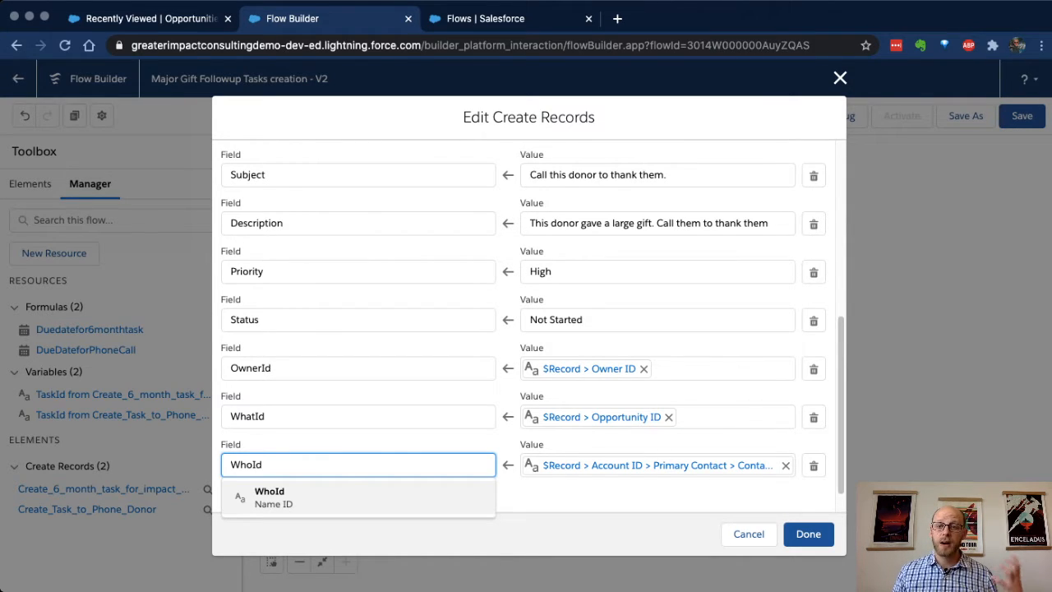
key(Escape)
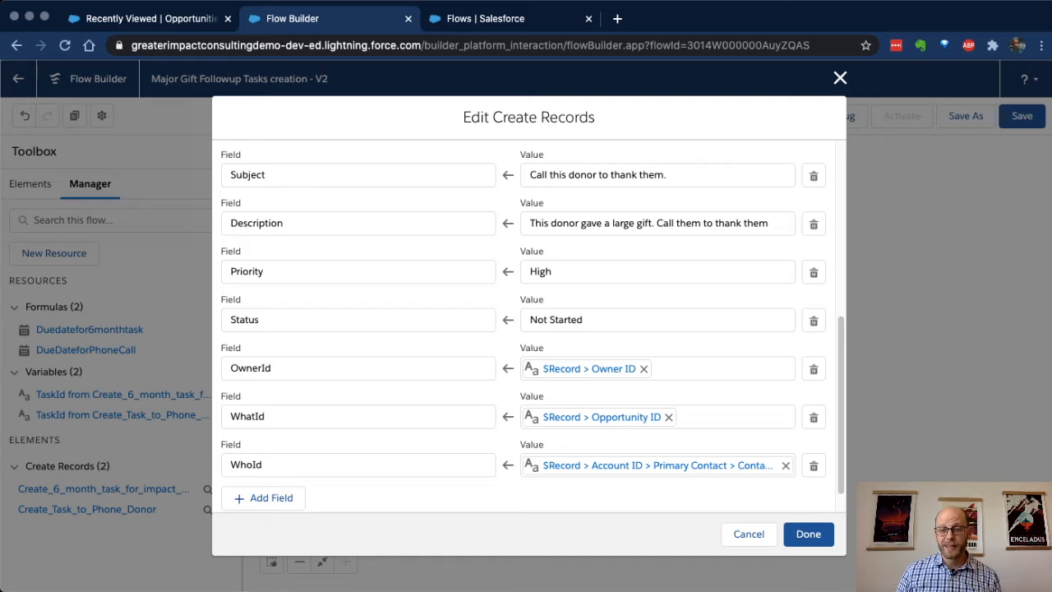
scroll(533, 326, down, 1)
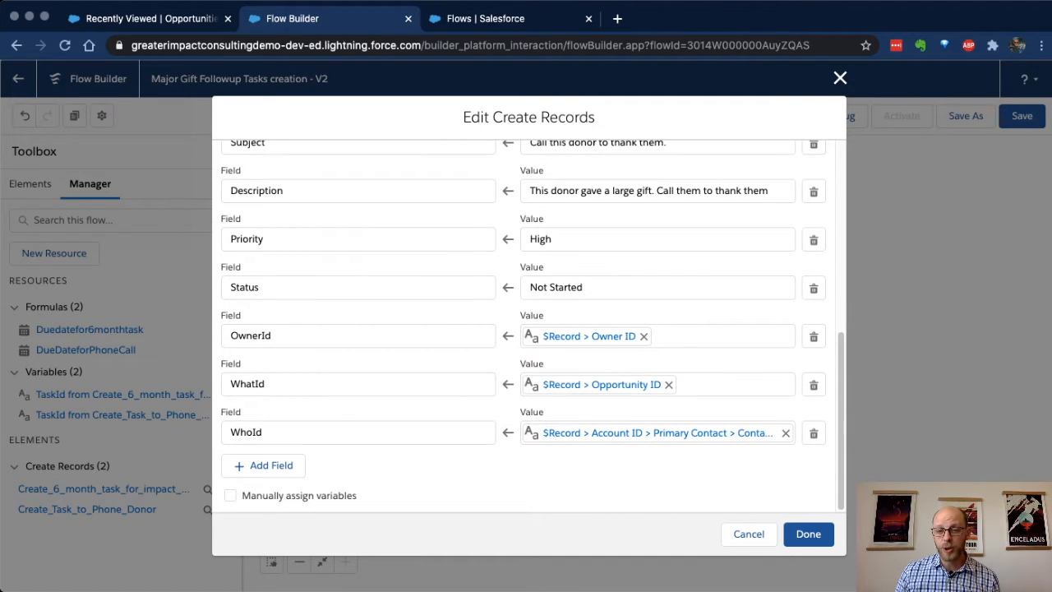
scroll(529, 329, up, 4)
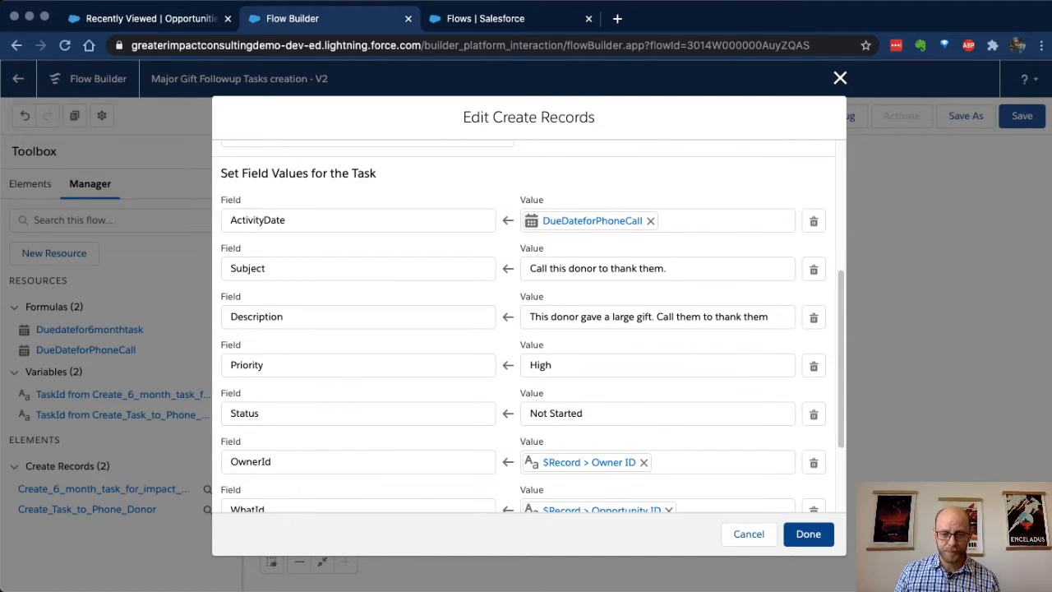
click(808, 534)
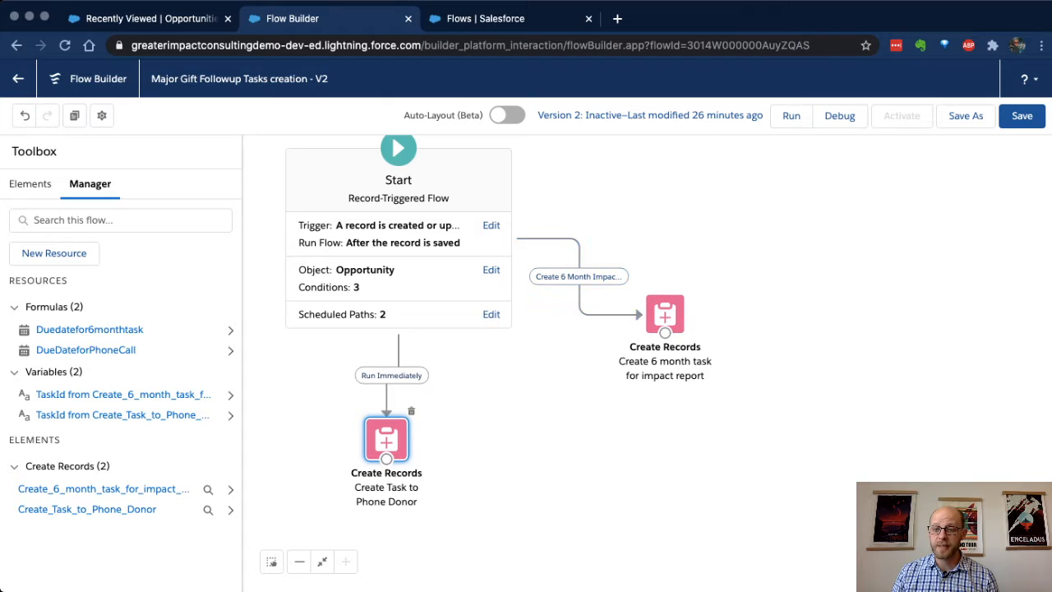
Step: Open the Create 6 month task for impact report element, examine its task field assignments from ActivityDate through WhoId, and close it
drag(666, 314, 712, 322)
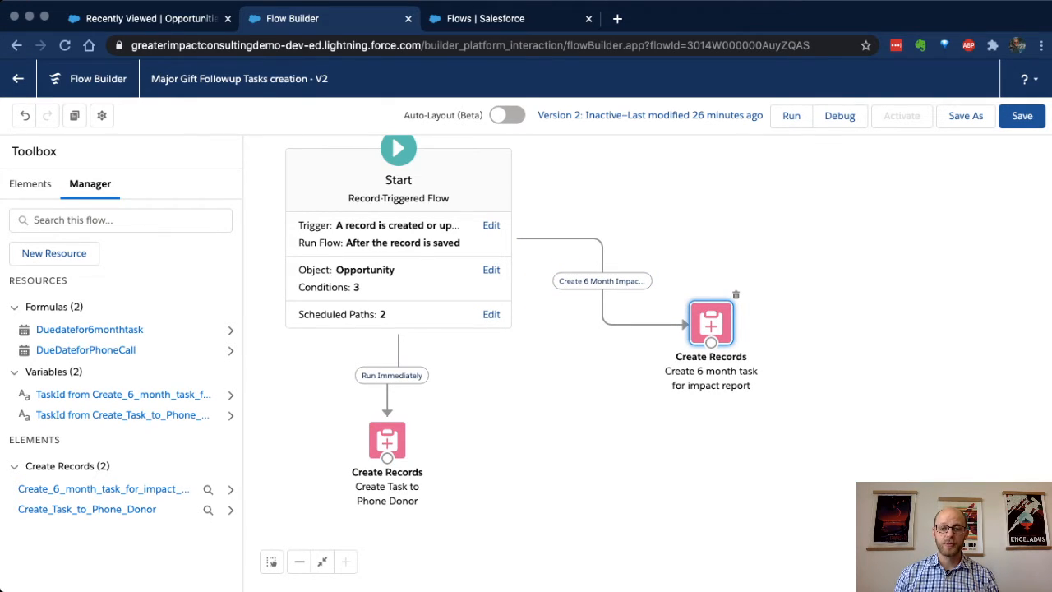
double_click(711, 323)
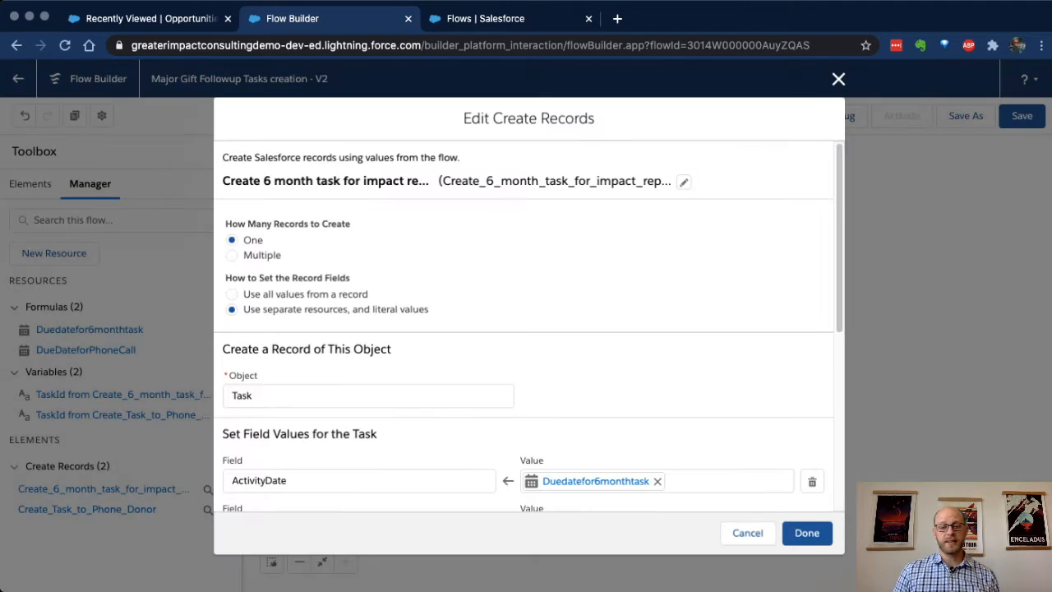
scroll(526, 329, down, 2)
scroll(526, 329, down, 2)
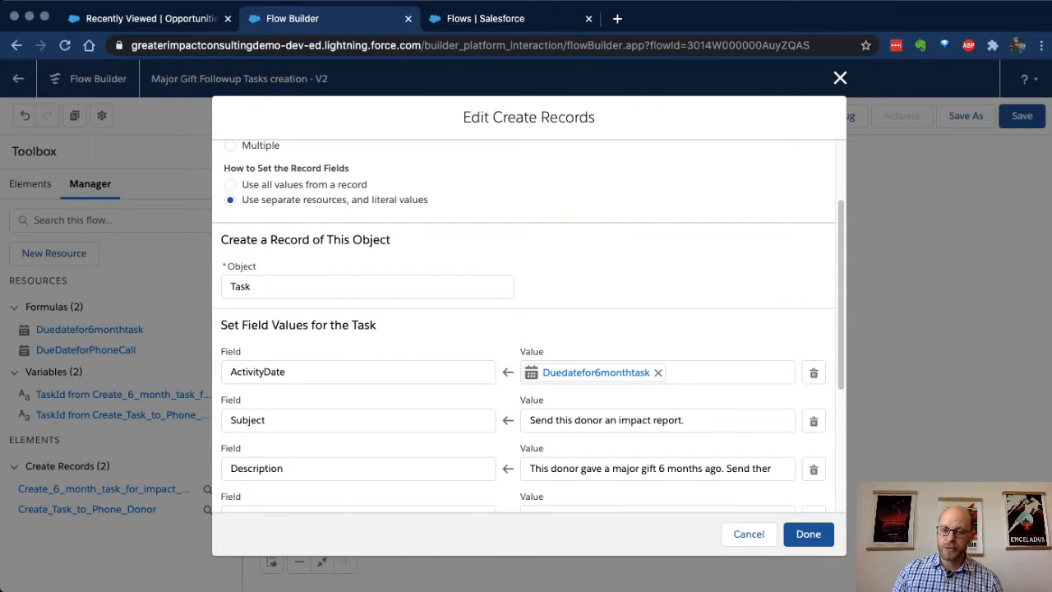
scroll(528, 329, down, 1)
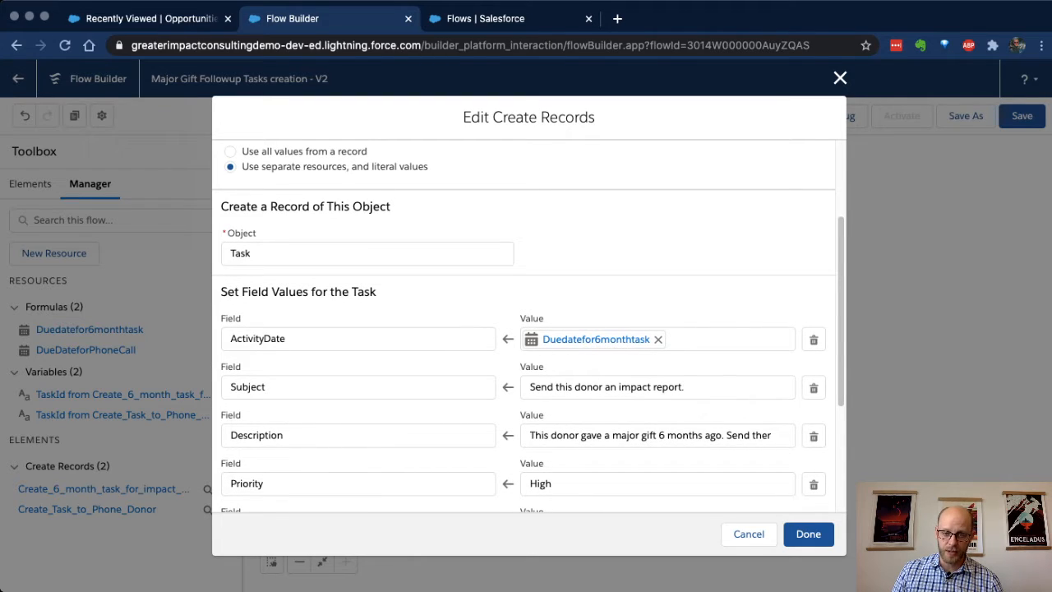
scroll(529, 329, down, 2)
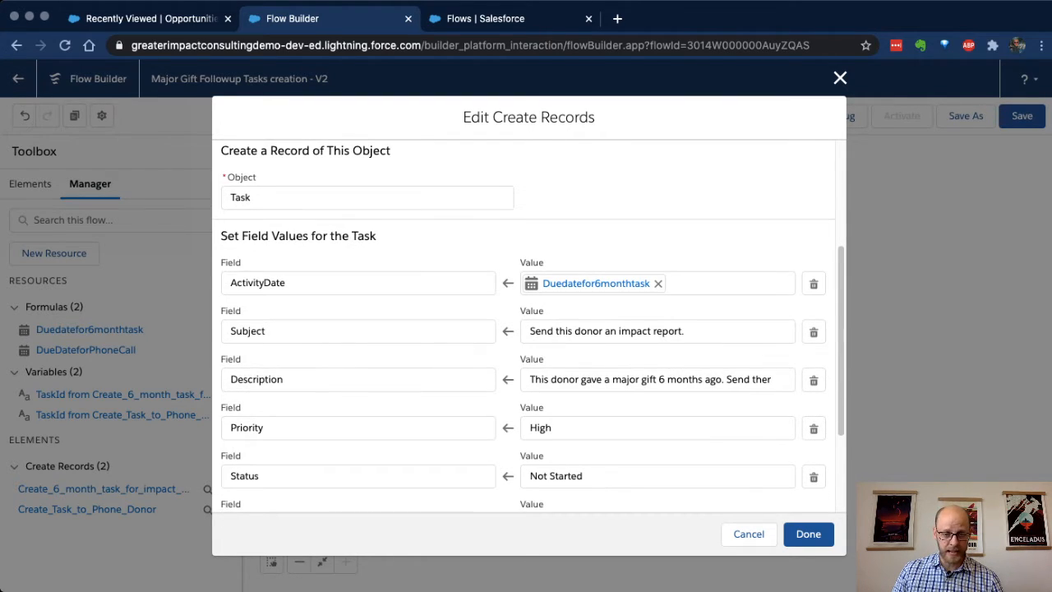
scroll(528, 329, down, 4)
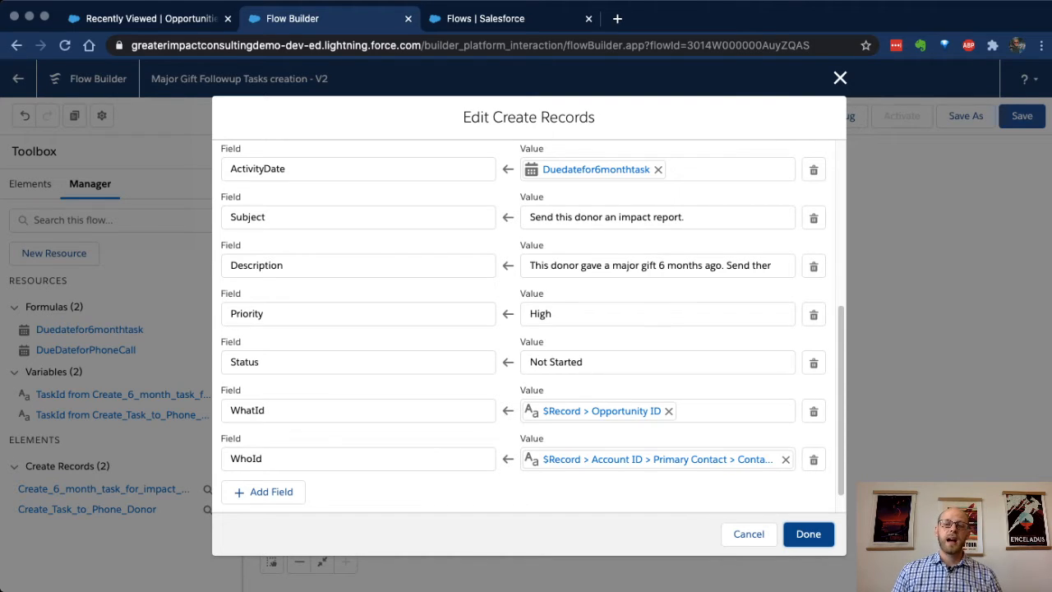
click(808, 534)
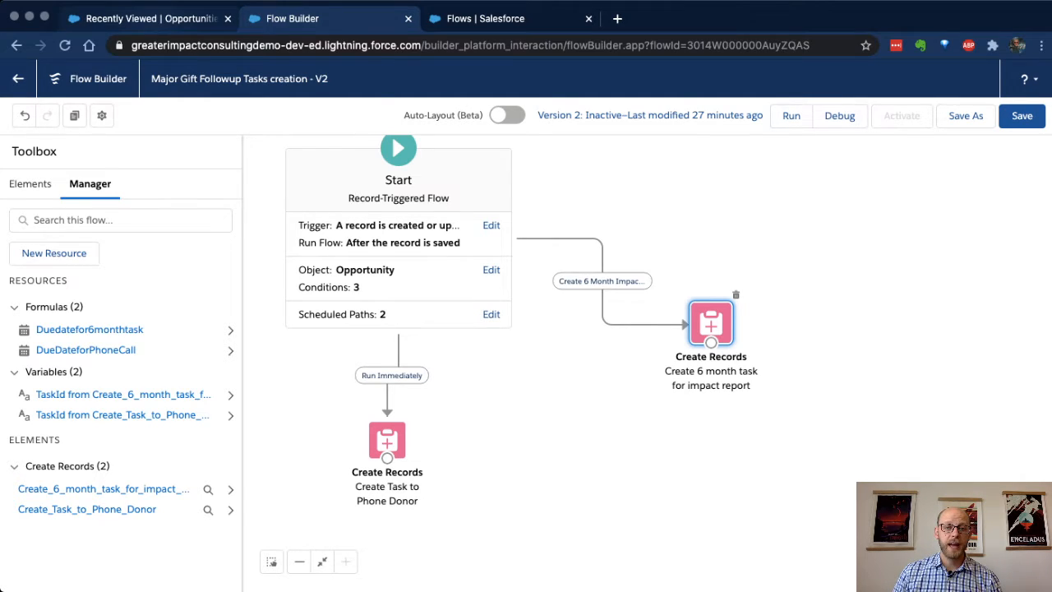
Step: Start a new opportunity of the Donation record type and name it Demo Opp 2
click(150, 18)
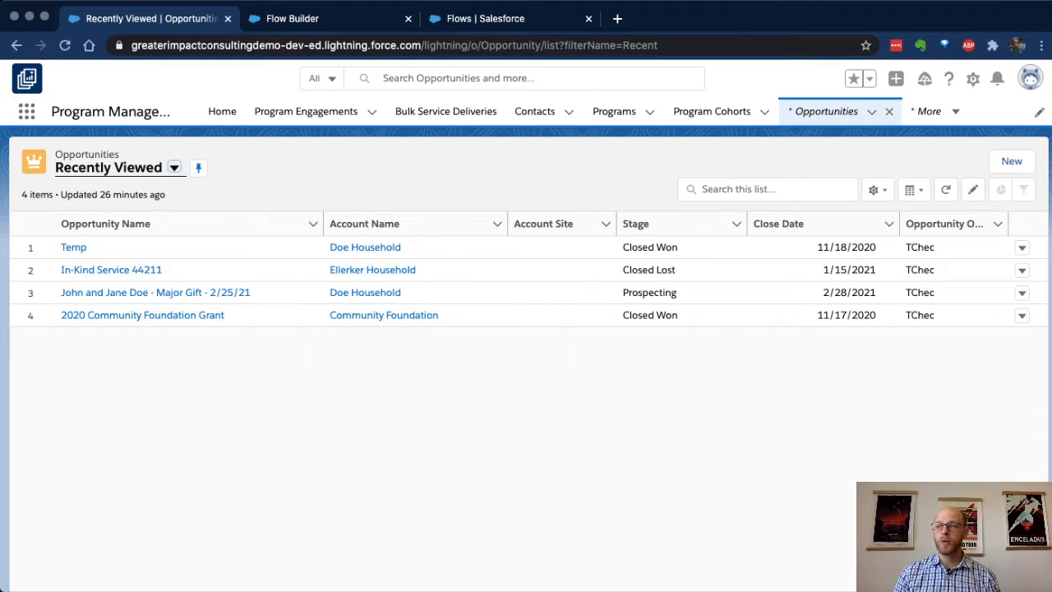
click(1012, 161)
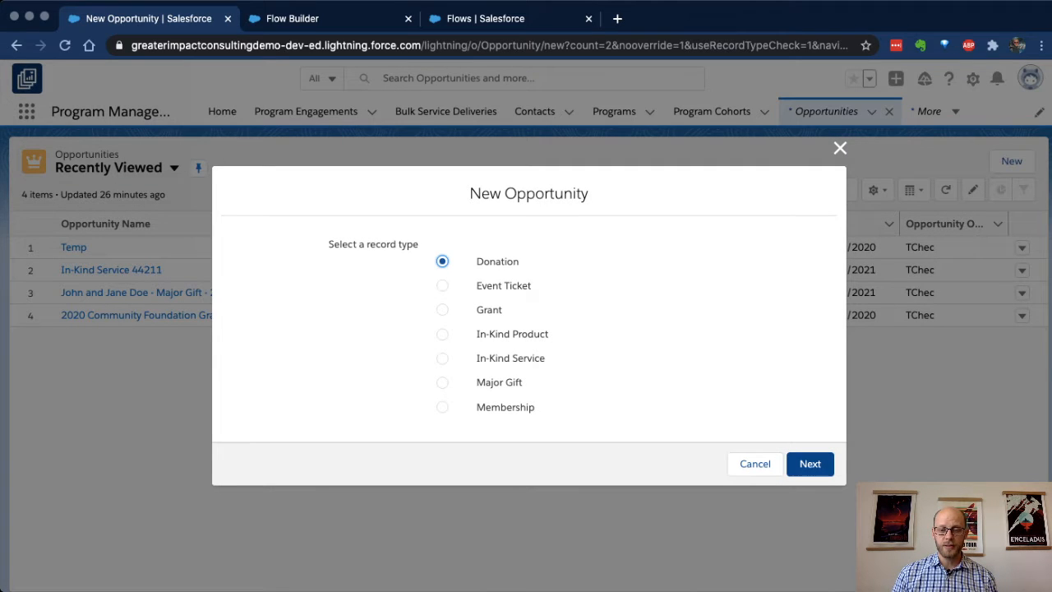
click(809, 464)
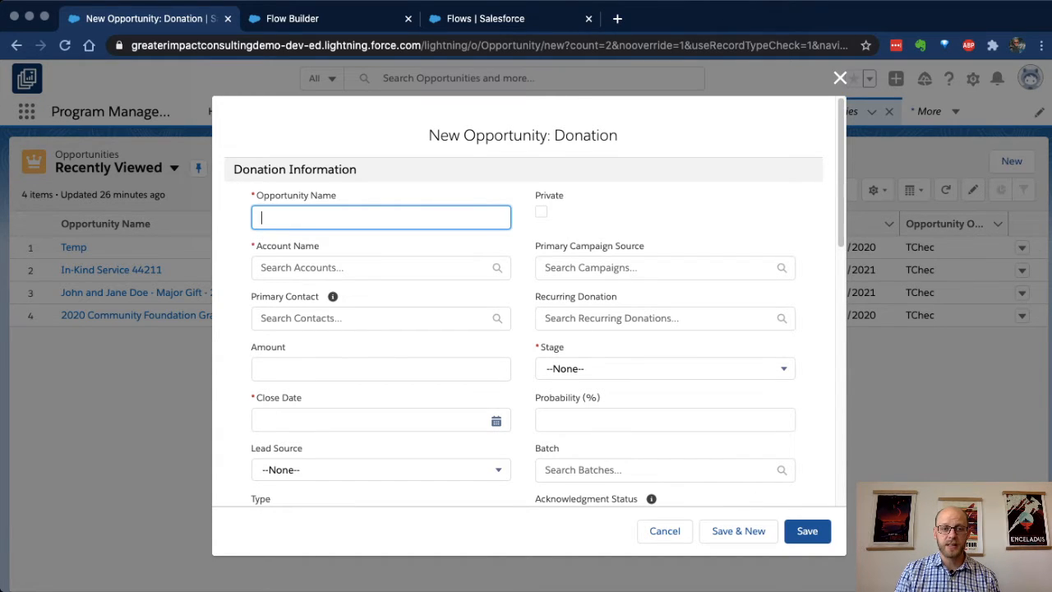
text(Demo Opp 2)
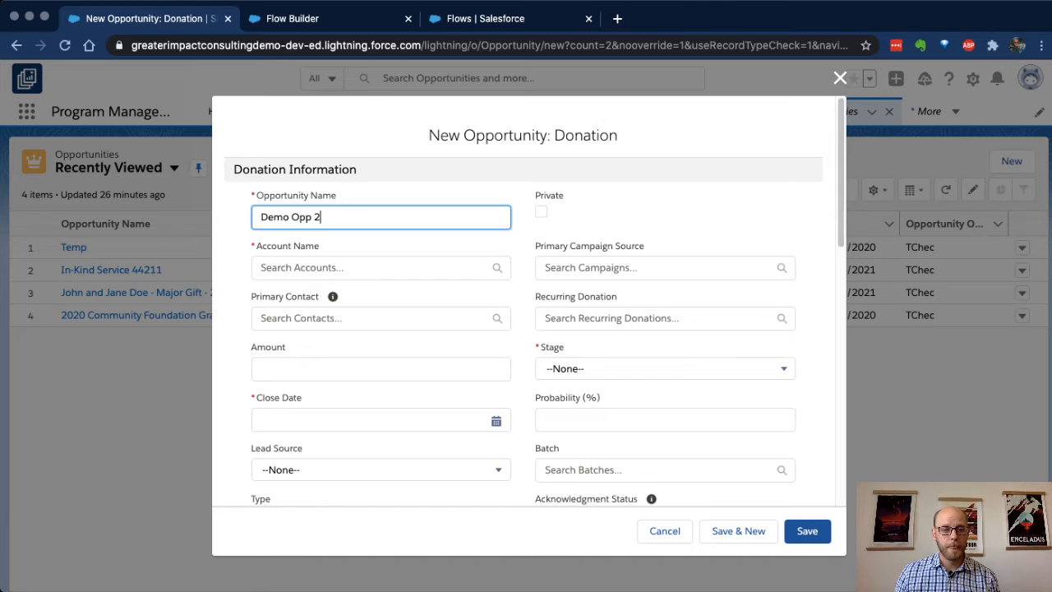
Step: Look up the donor's household account for Account Name and leave Primary Contact blank
key(Tab)
text(m)
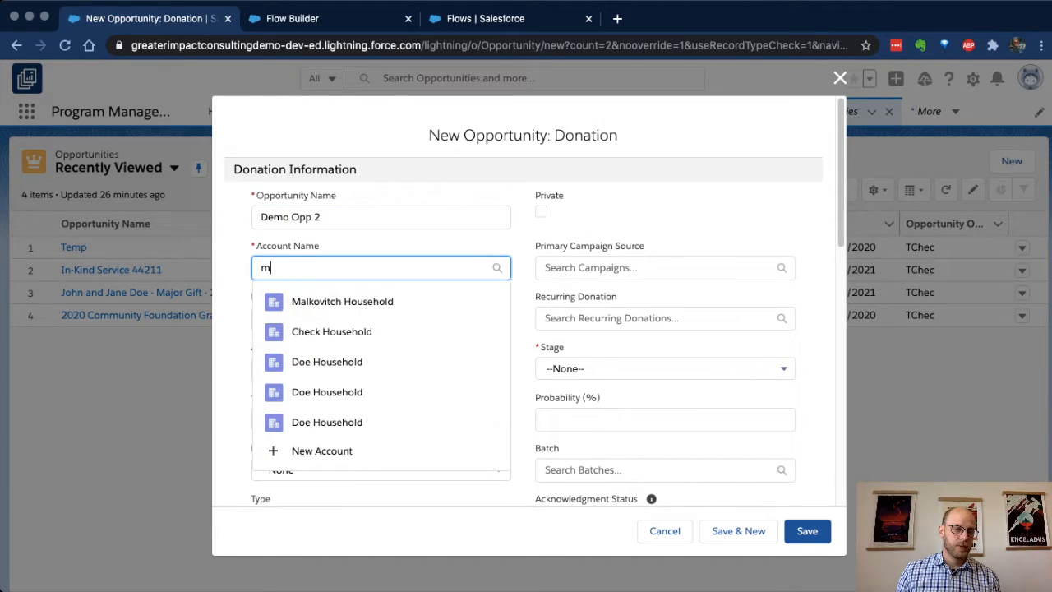
text(alco)
key(BackSpace)
key(BackSpace)
text(k)
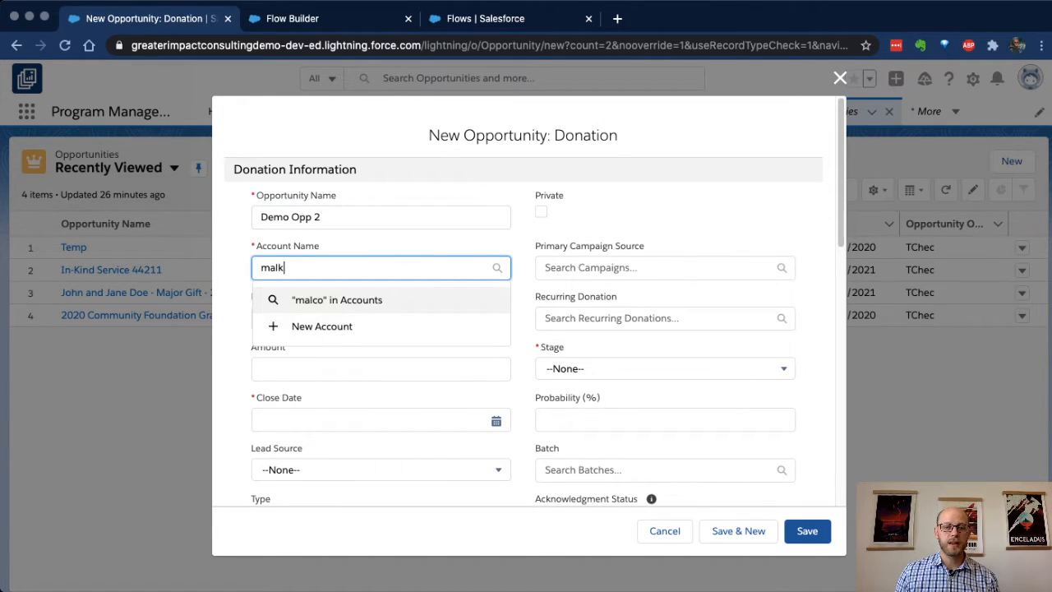
key(Return)
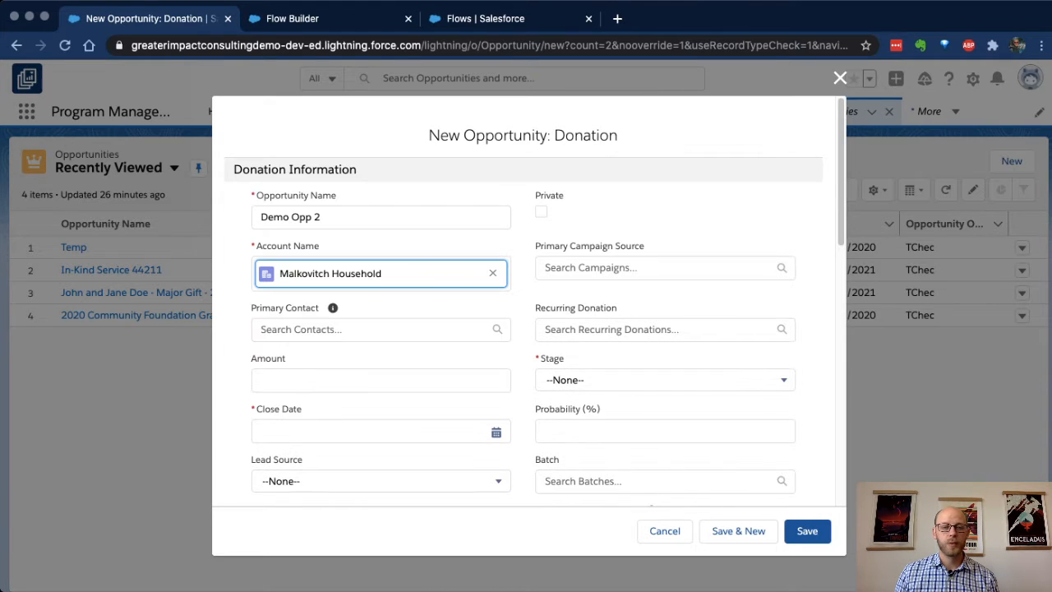
key(Tab)
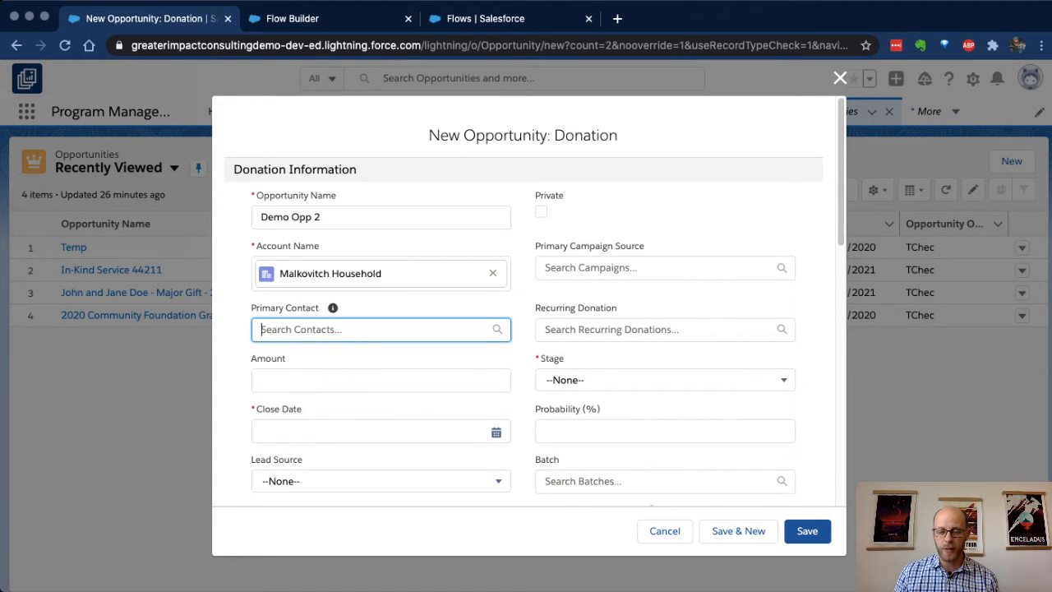
key(Down)
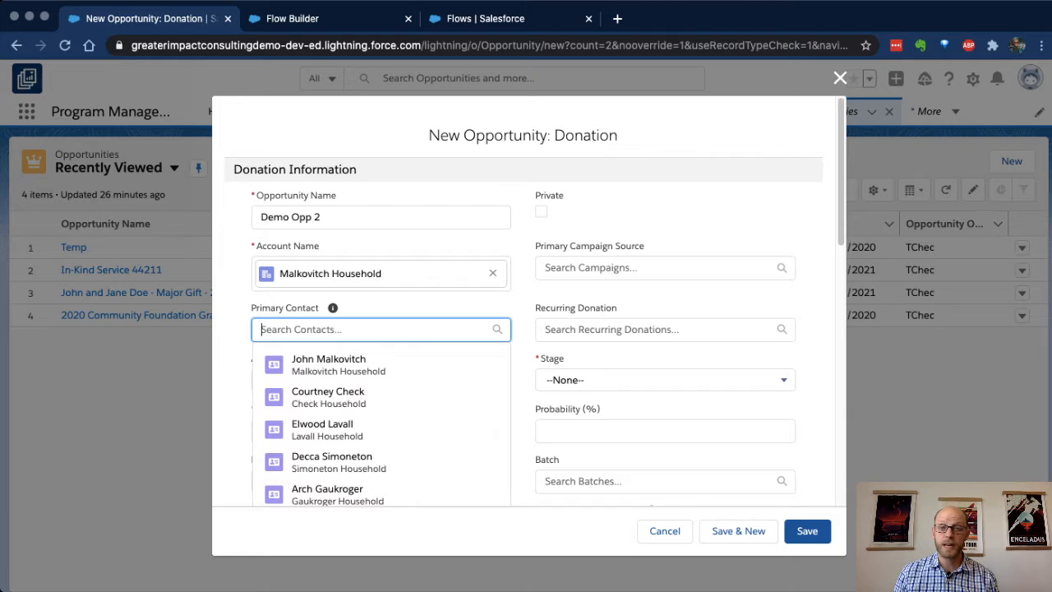
key(Escape)
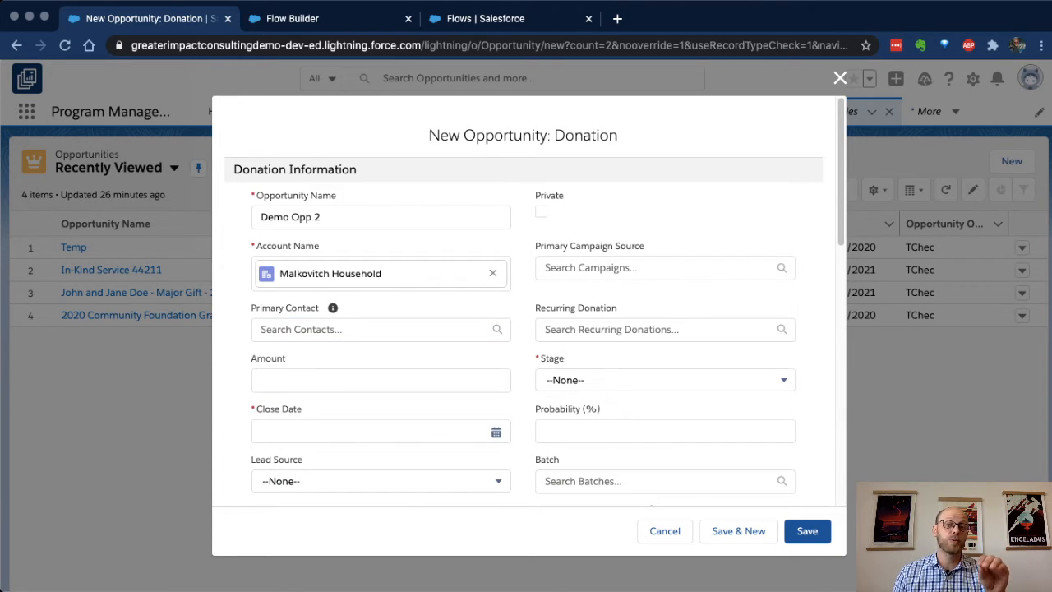
Step: Set the opportunity's Amount to 5000 and its Close Date to 2/24/2021
key(Tab)
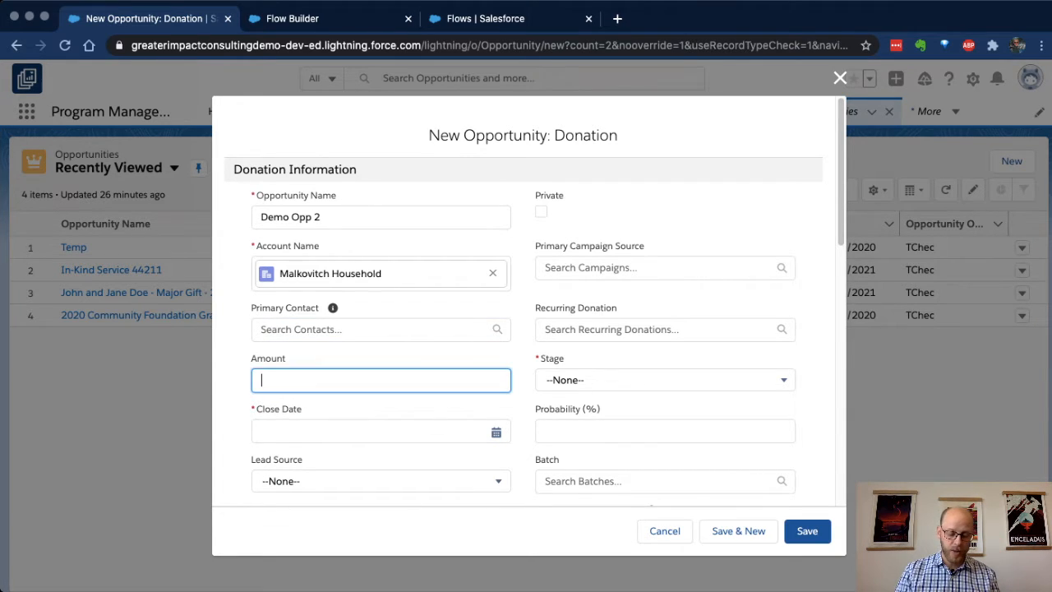
text(5)
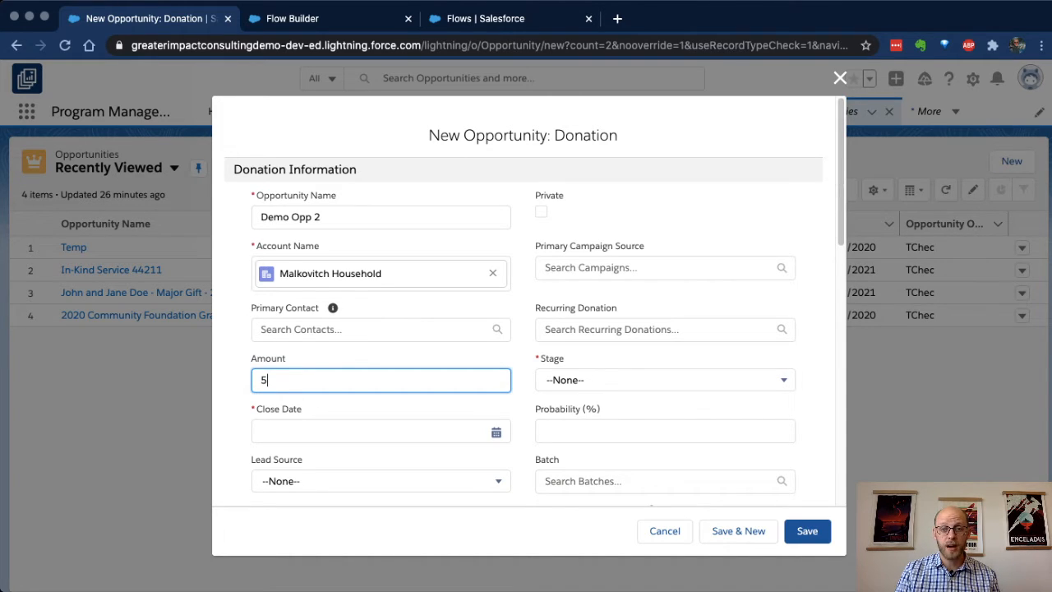
text(000)
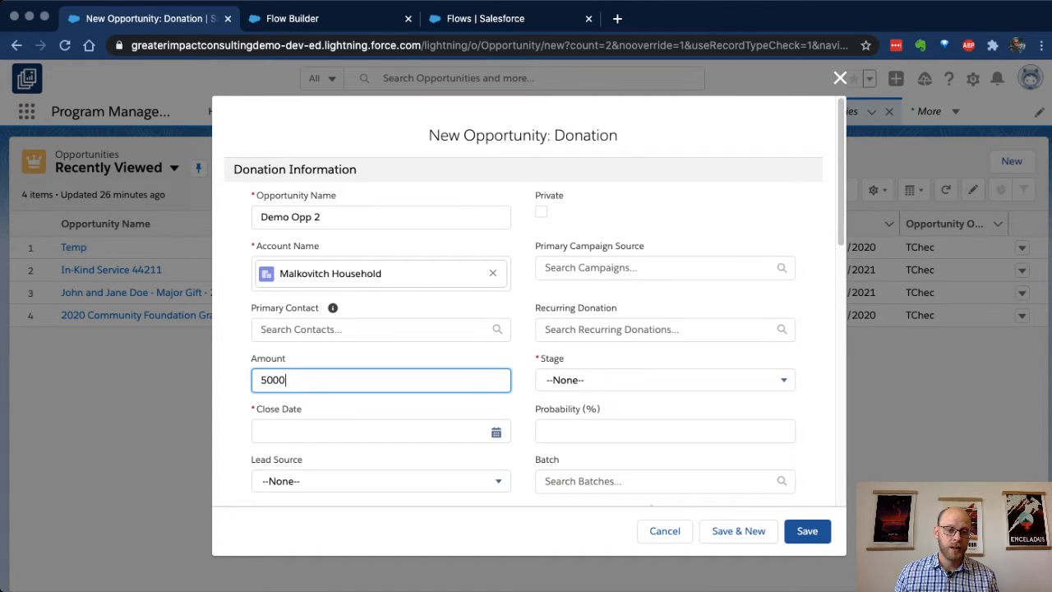
click(364, 433)
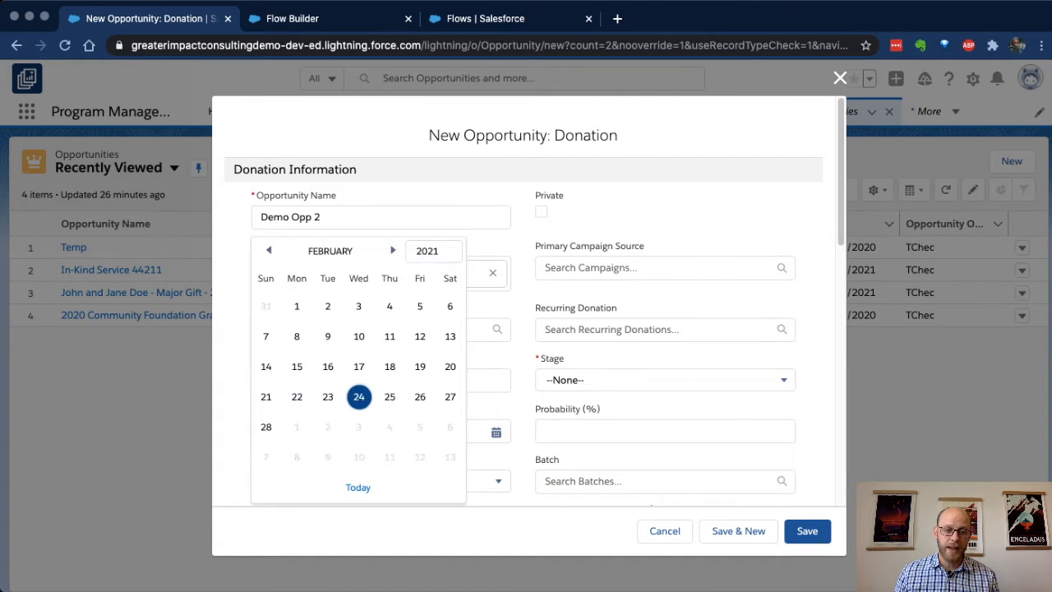
click(359, 397)
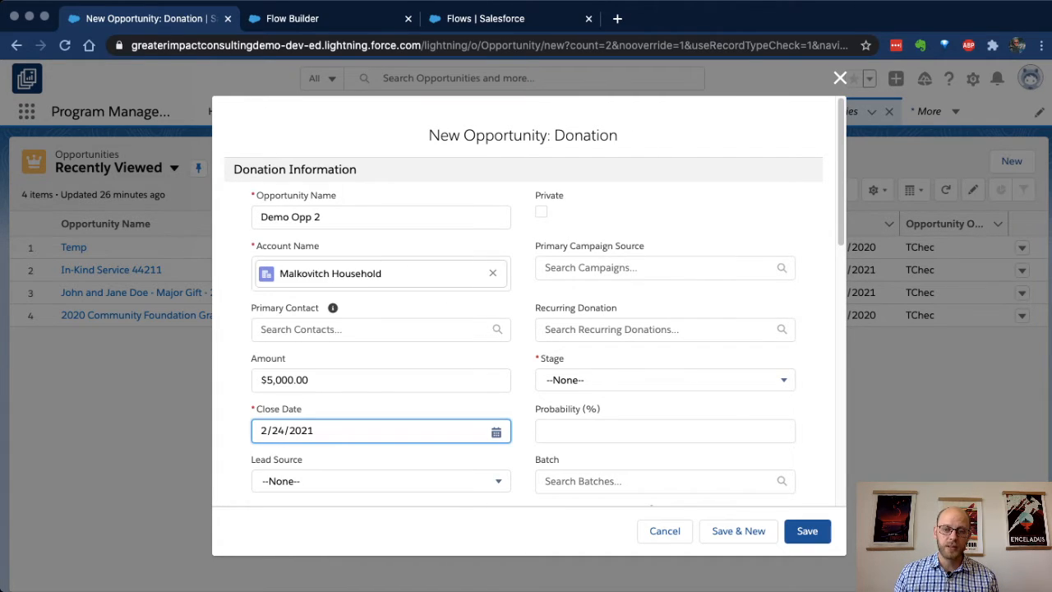
Step: Set the opportunity's Stage to Closed Won
click(665, 380)
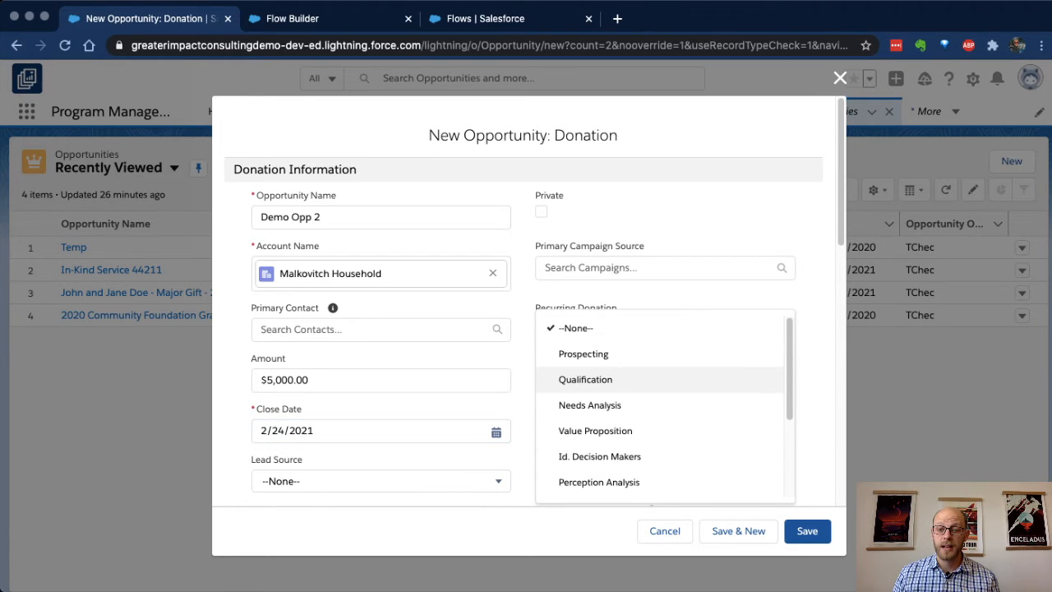
scroll(665, 380, down, 3)
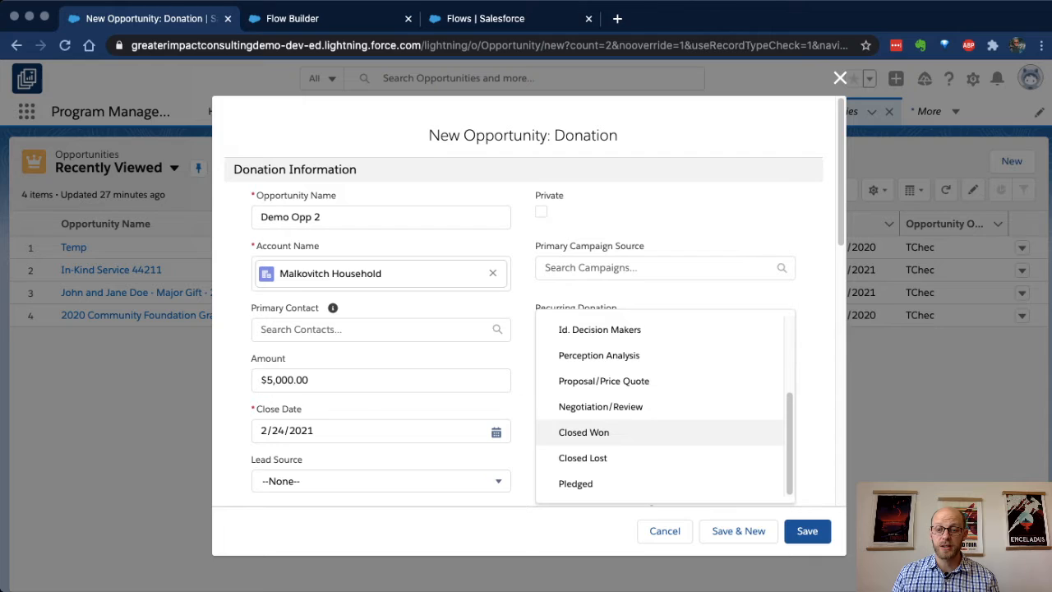
click(583, 432)
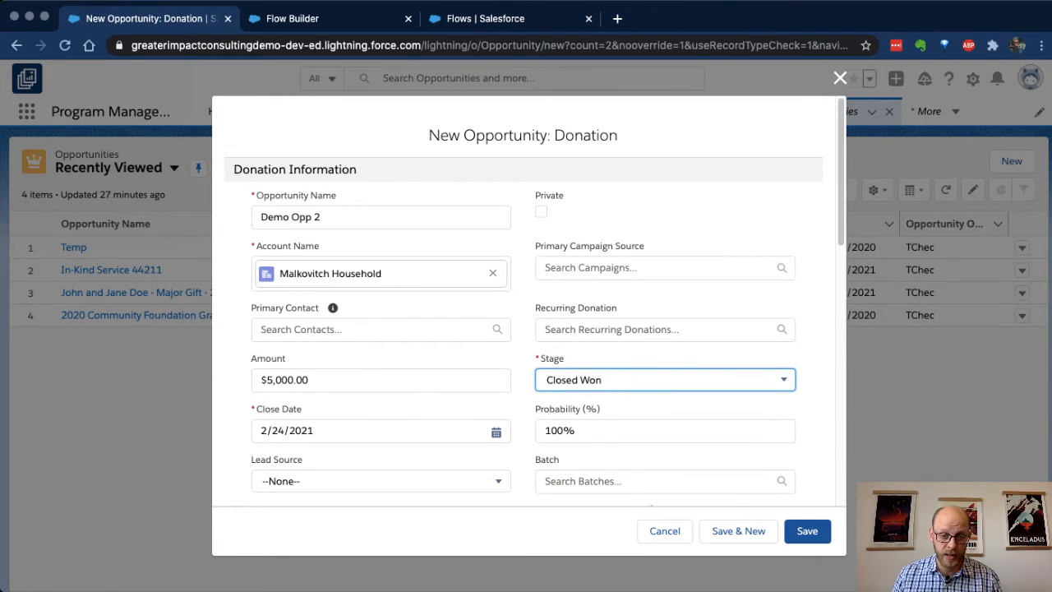
Step: Save the Demo Opp 2 opportunity after checking its key values, and open the "Call this donor to thank them." task from its activity
double_click(585, 136)
click(665, 380)
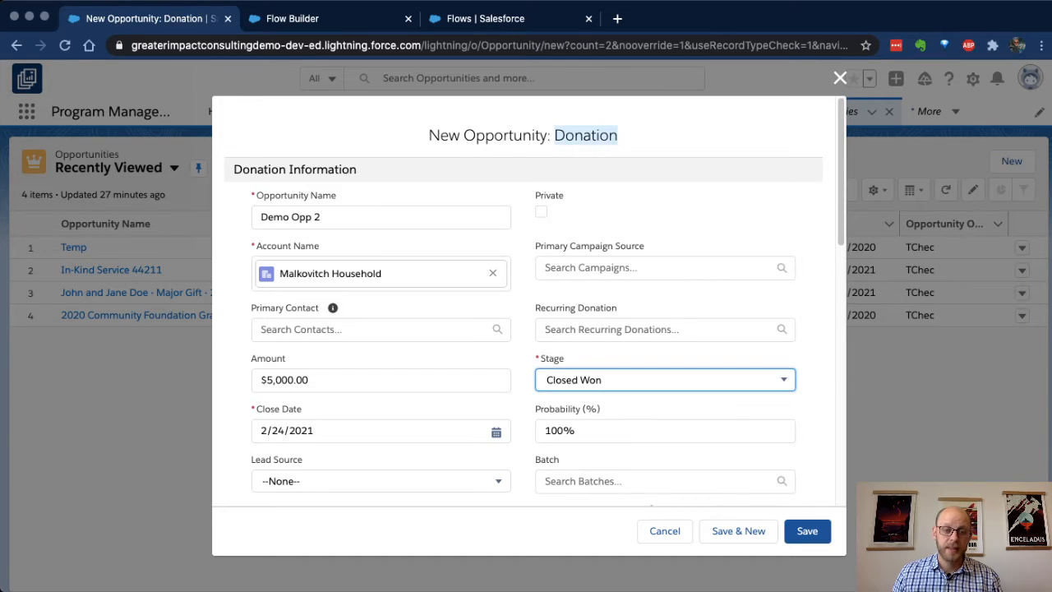
click(381, 379)
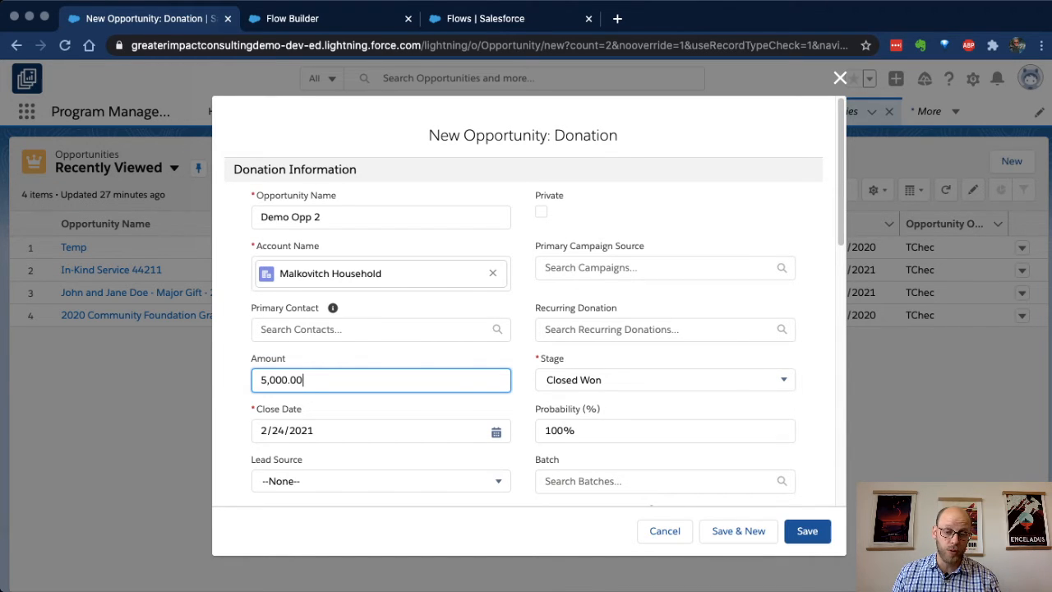
click(807, 531)
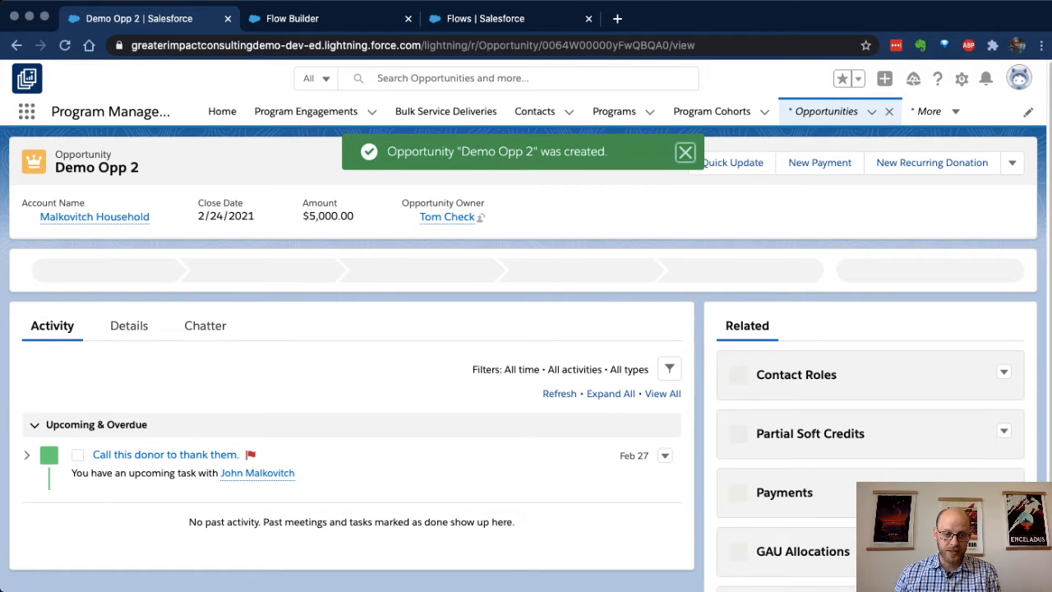
click(164, 455)
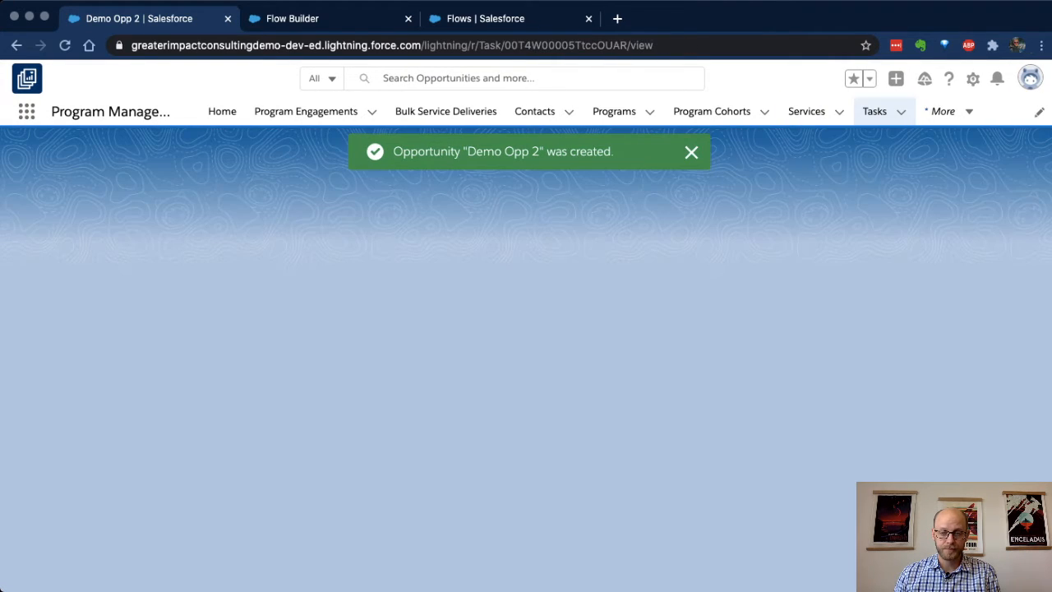